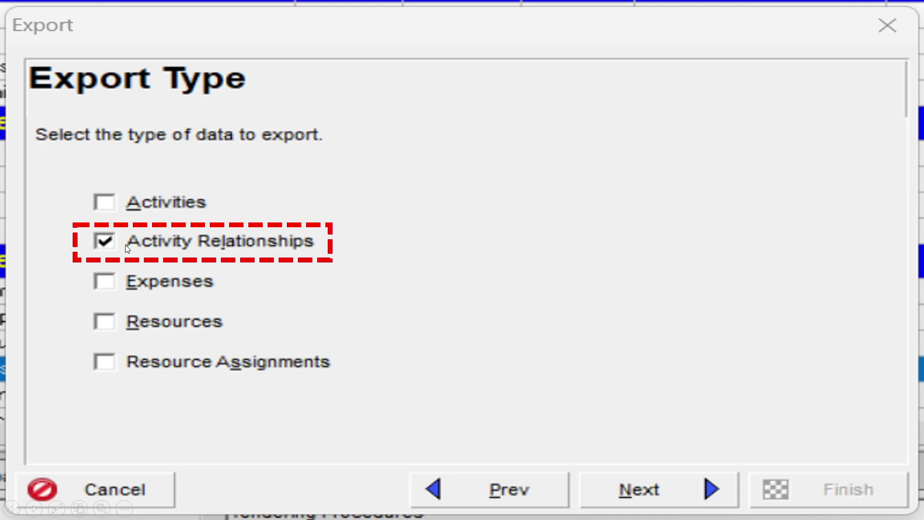
Advance to the Report Generated page for the Activity Relationships report, ready to run.
left_click(593, 428)
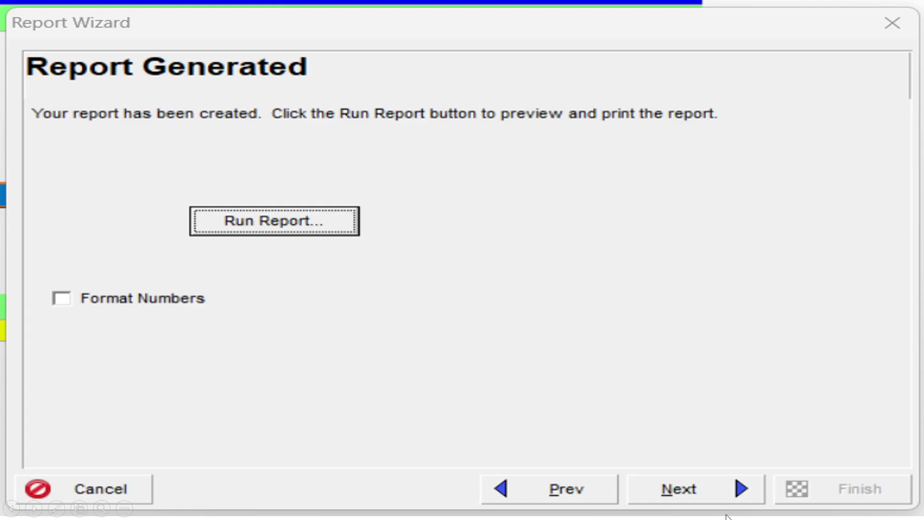
Leave the slides and return to the P6 Projects window with the EPS tree.
key("Right")
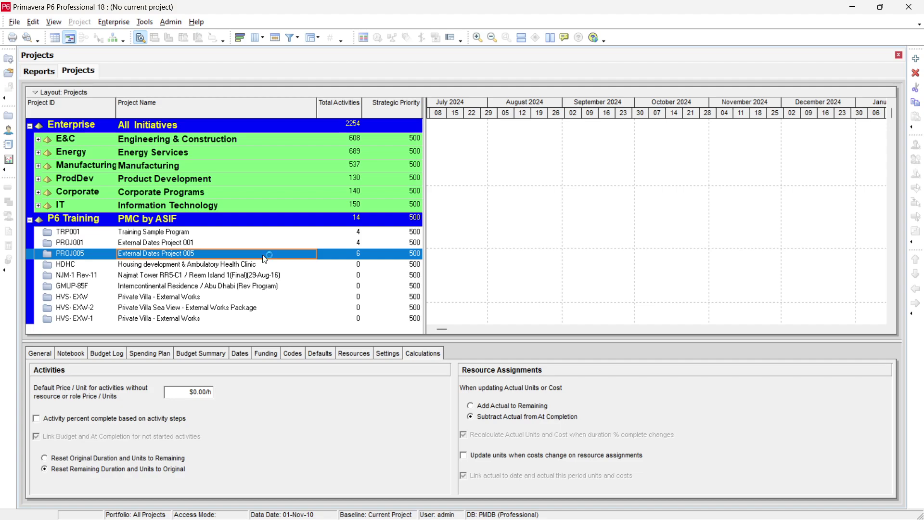
Select TRP001, PROJ001 and PROJ005 and open all three projects together.
left_click(175, 233)
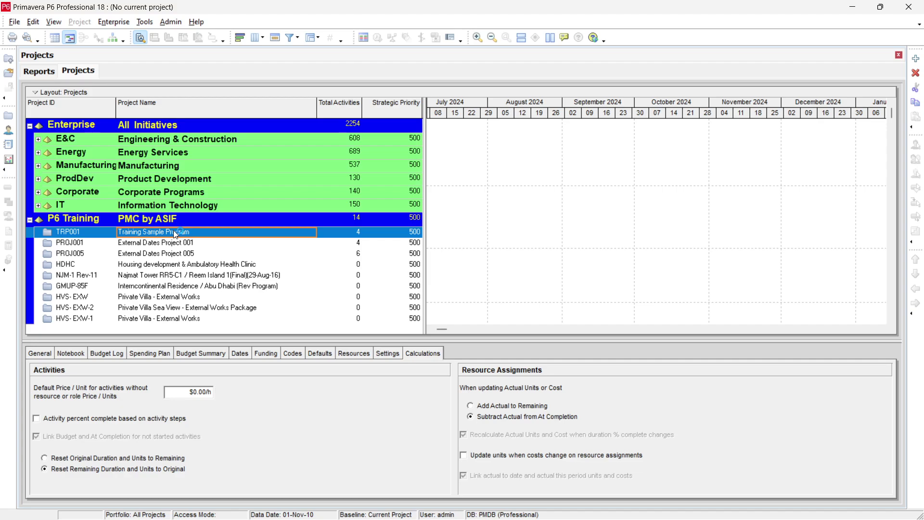
left_click(193, 255, "shift")
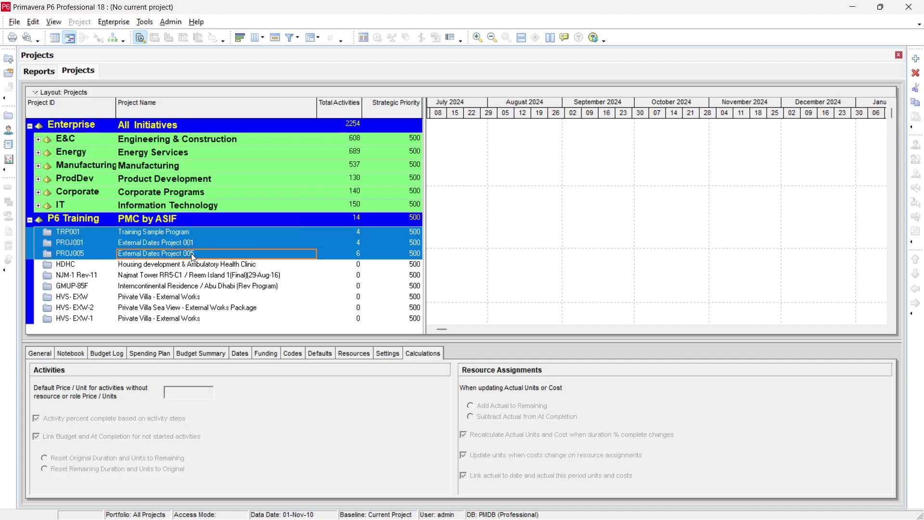
right_click(225, 241)
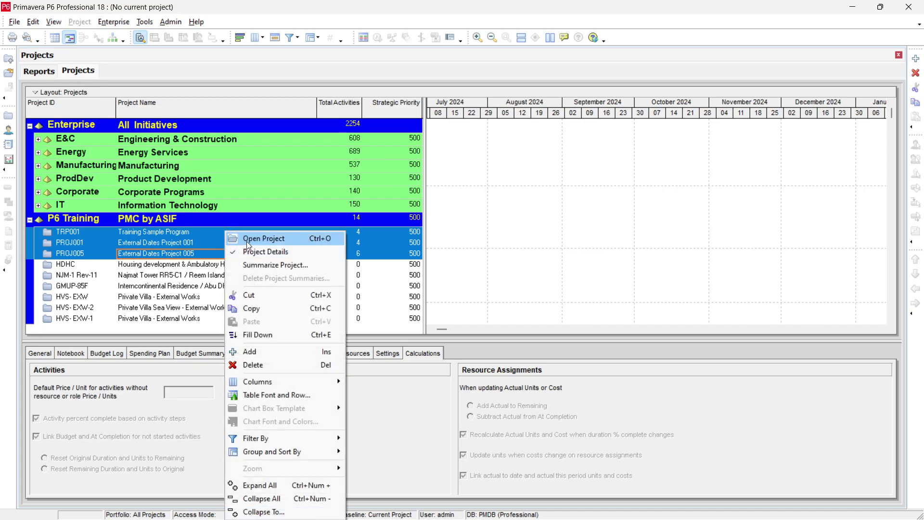
left_click(249, 239)
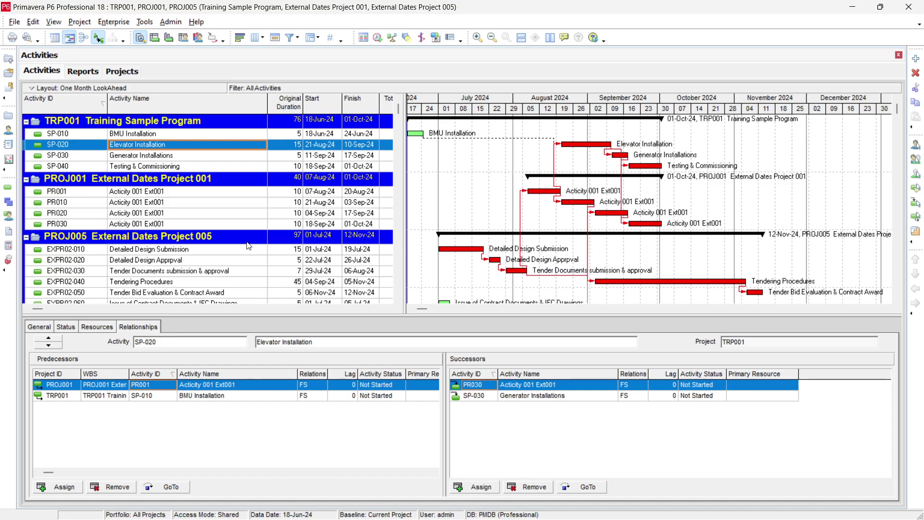
Move to the TRP001 project row and bring up the View menu.
key("ctrl+minus")
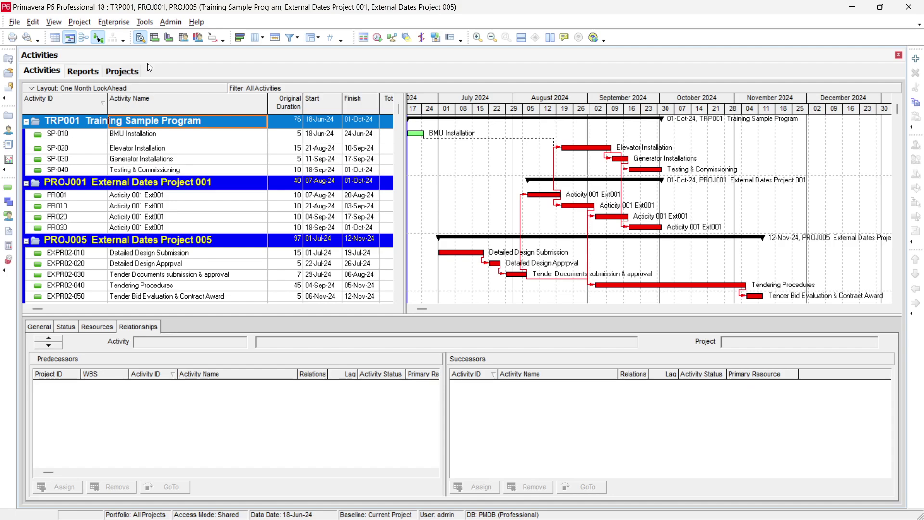
left_click(59, 23)
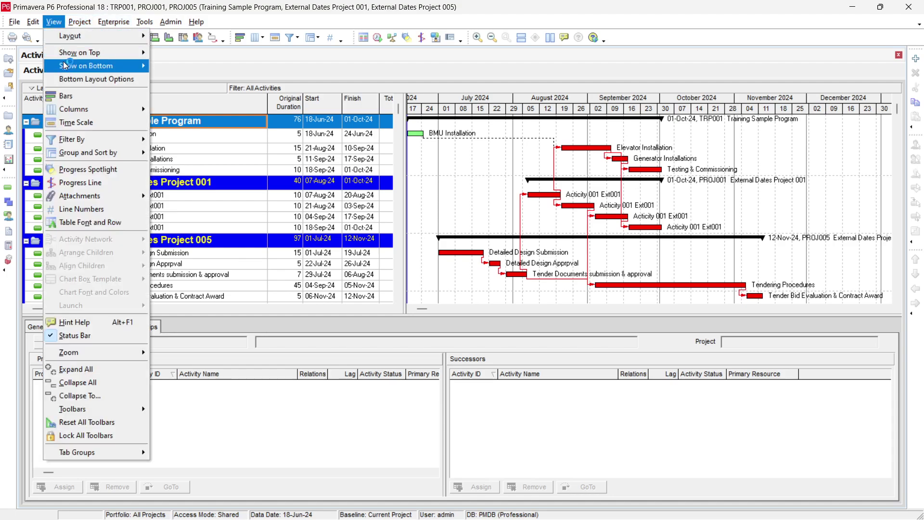
Hide the bottom layout and shift the Gantt timeline back to early June.
mouse_move(67, 65)
left_click(204, 72)
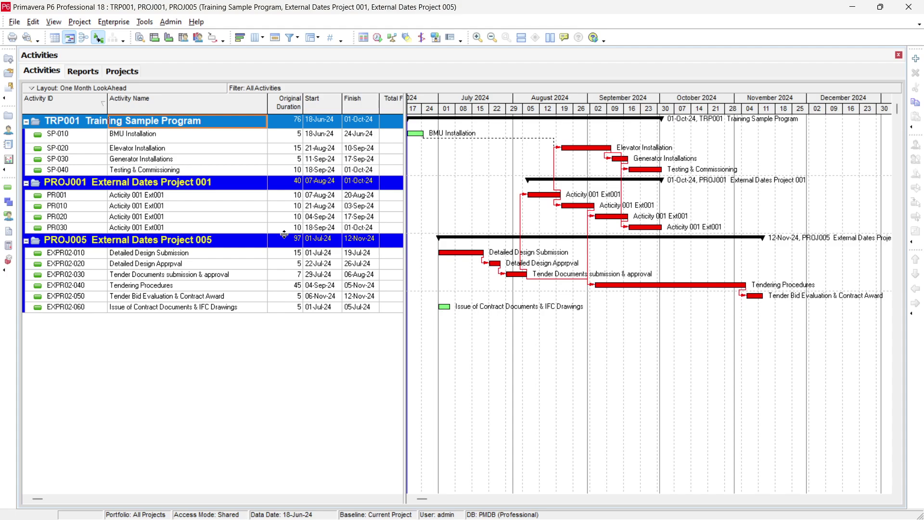
left_click(411, 498)
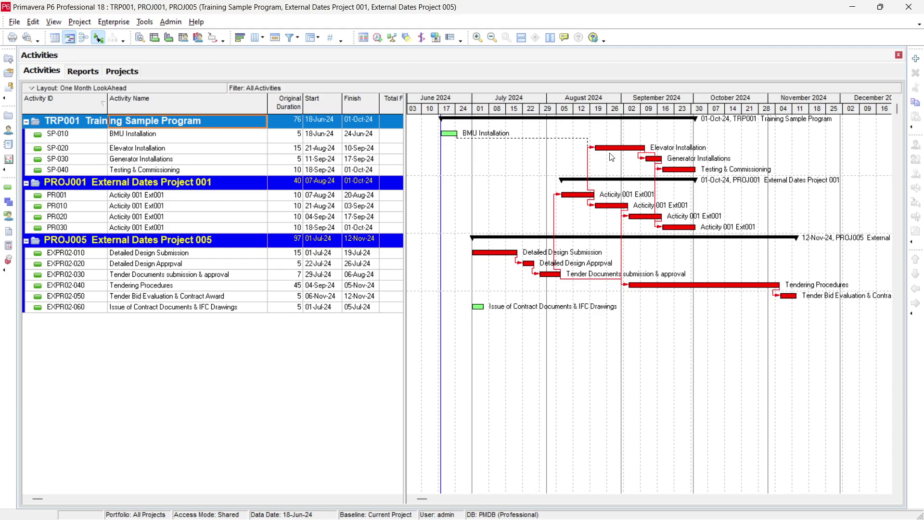
Select activity PR010 and show the Details pane on the bottom.
left_click(191, 149)
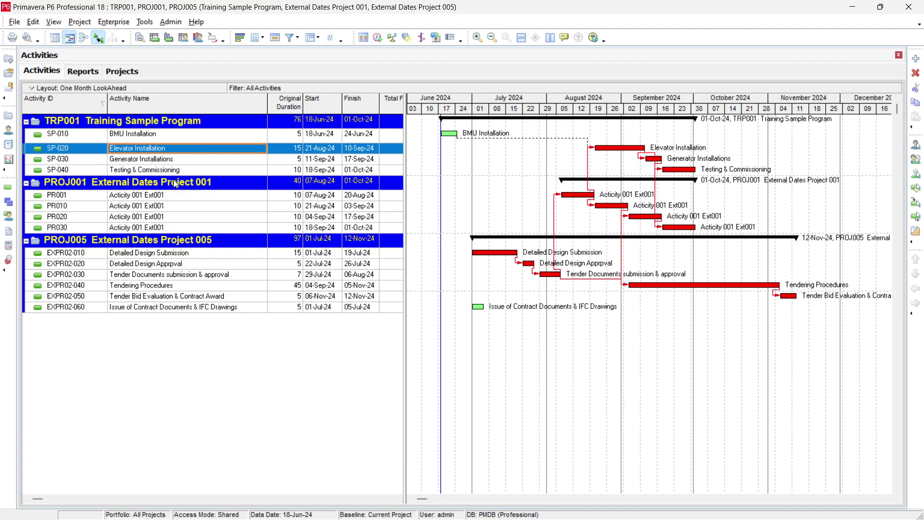
left_click(164, 207)
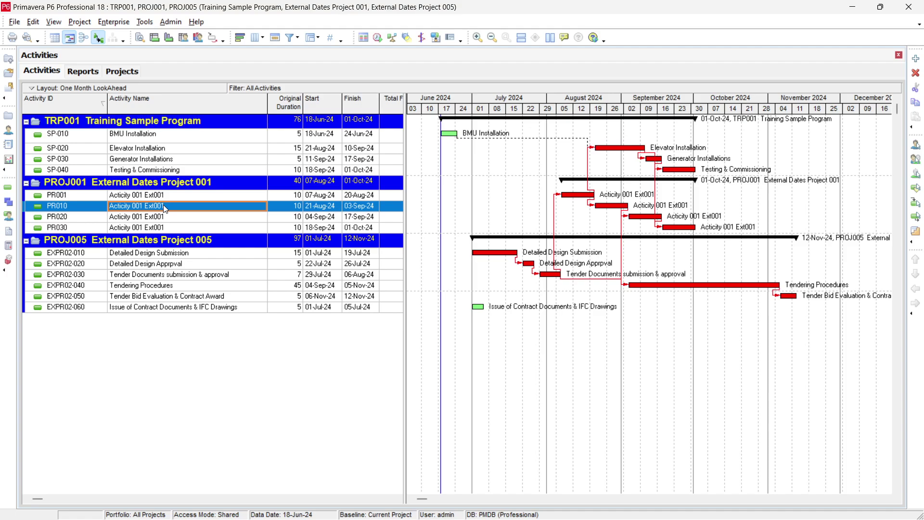
left_click(54, 22)
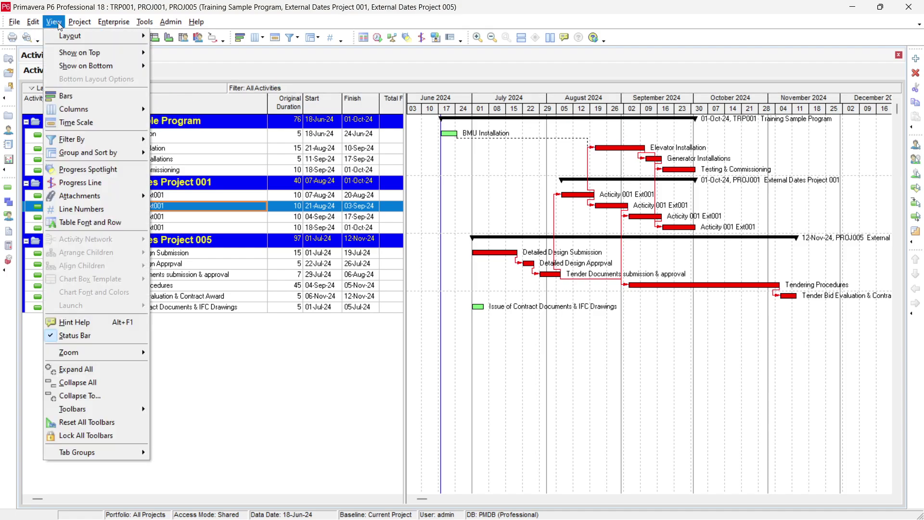
mouse_move(110, 66)
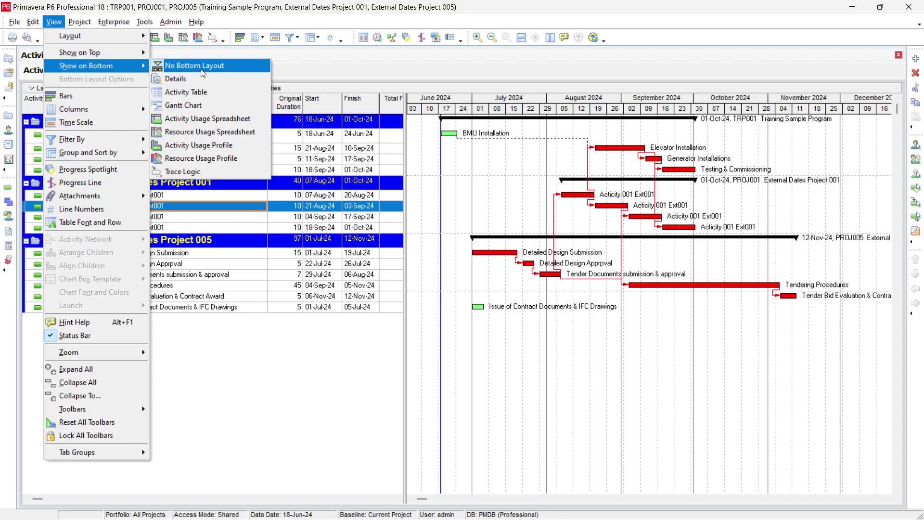
left_click(200, 77)
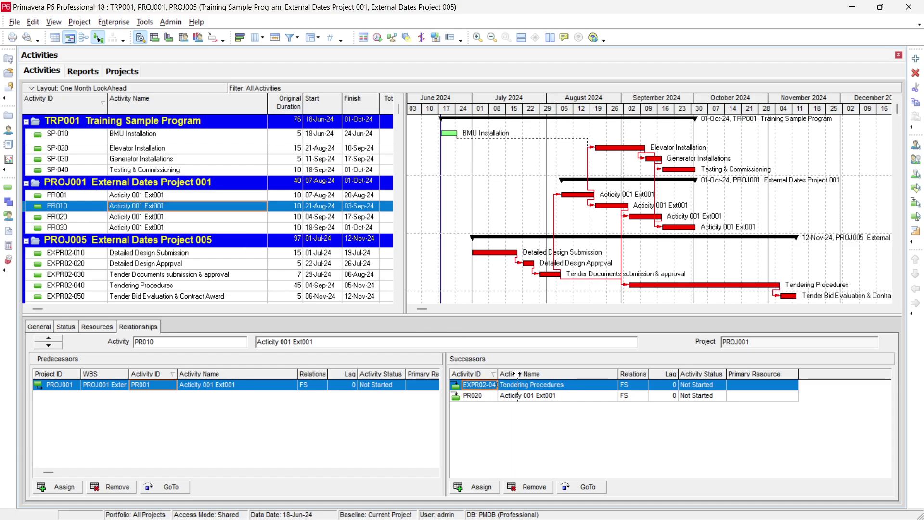
Widen the Successors Activity ID column and go to successor EXPR02-040.
left_click_drag(499, 374, 527, 374)
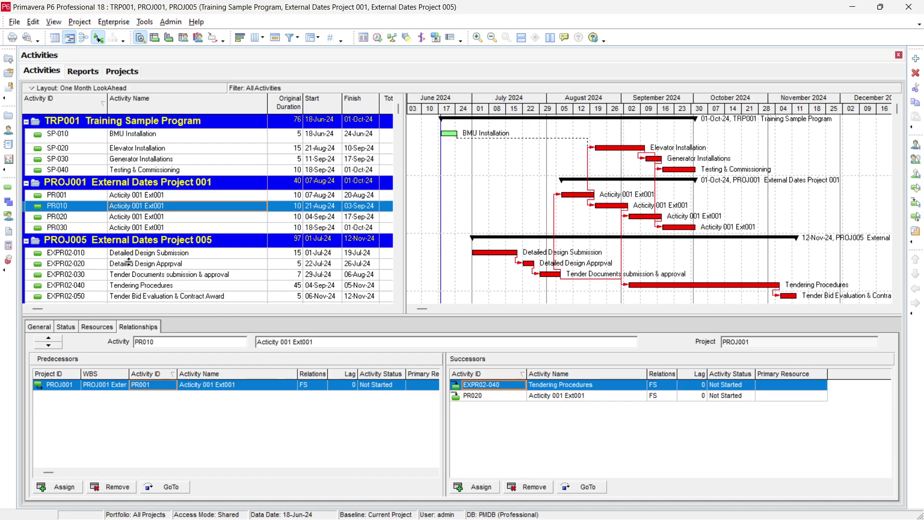
left_click(593, 485)
left_click(589, 487)
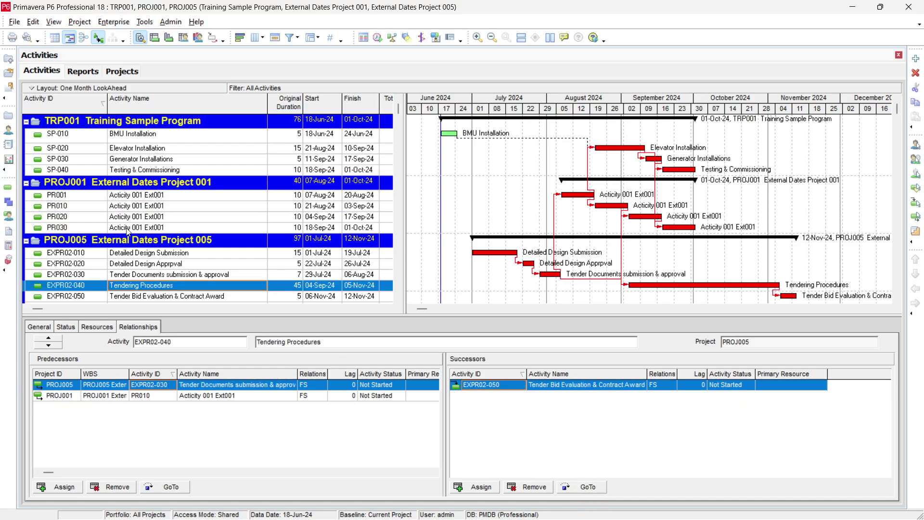
From PR010 go to successor PR020, select PR001, and dismiss the Phone Link notification.
left_click(149, 207)
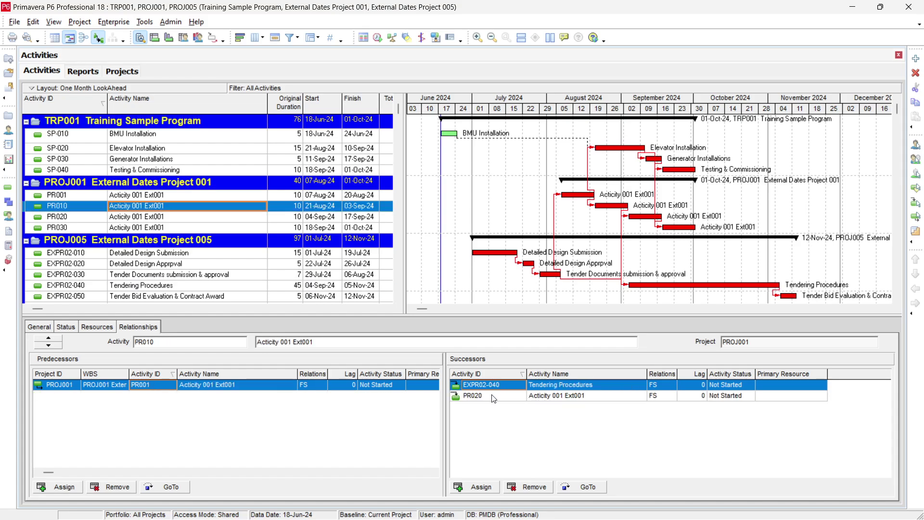
left_click(568, 397)
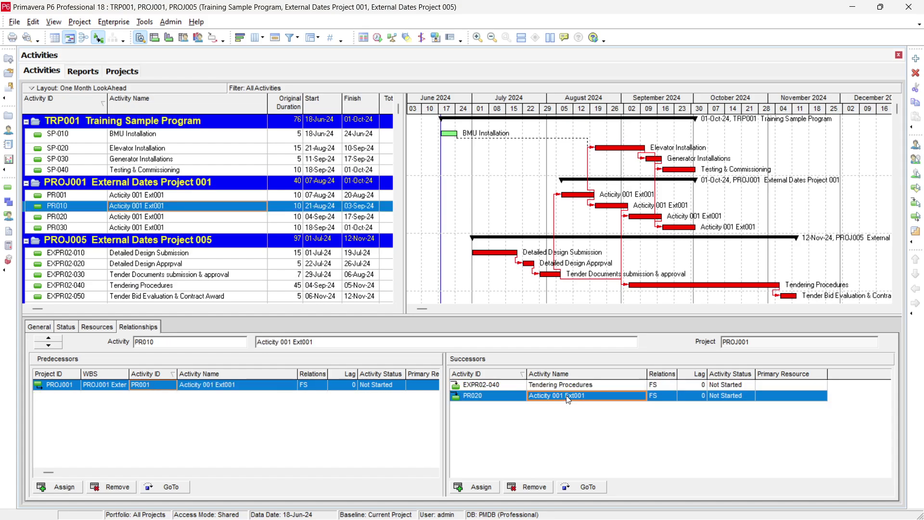
left_click(572, 487)
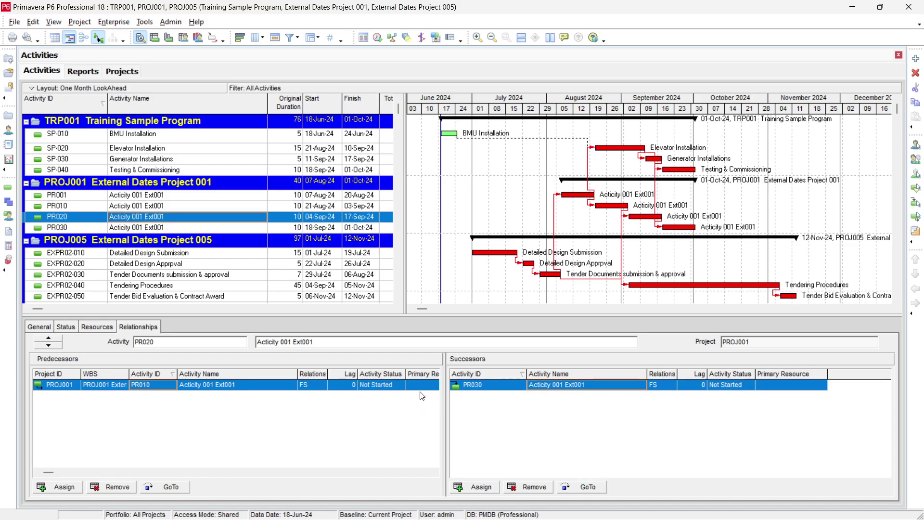
left_click(155, 197)
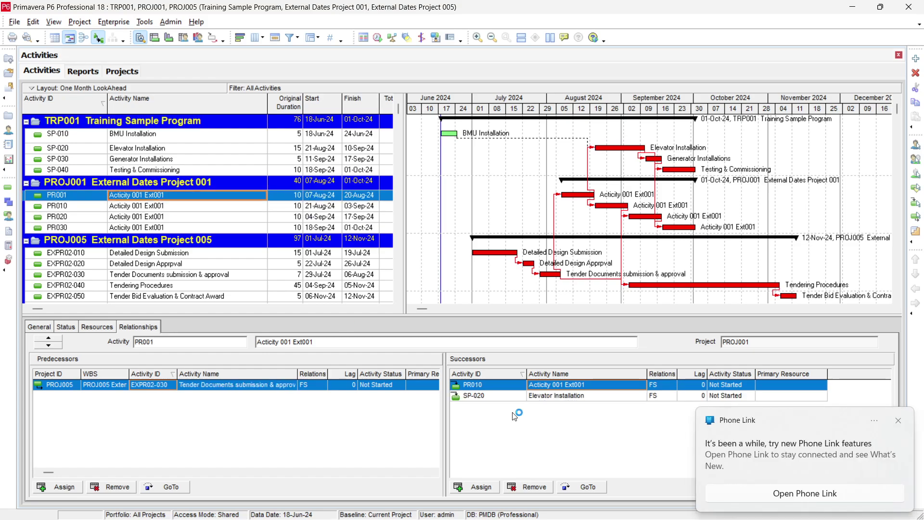
left_click(898, 420)
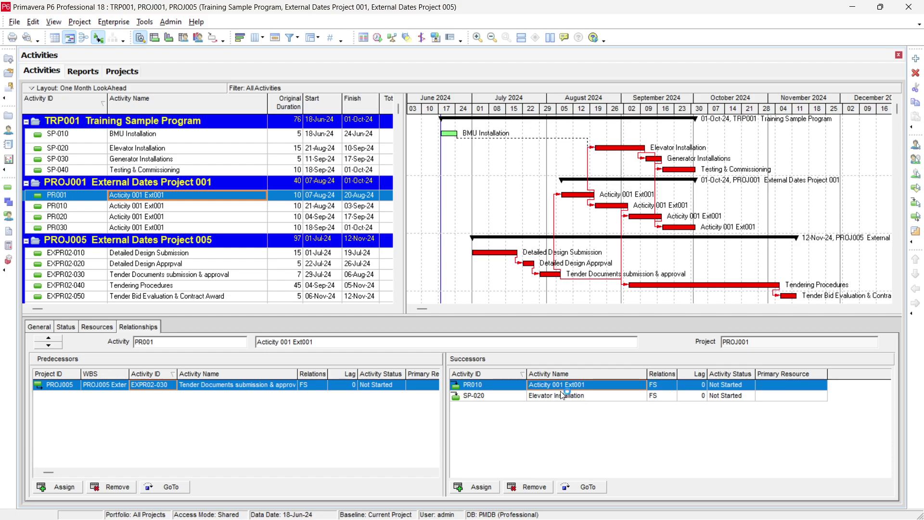
Go to PR001's successor SP-020 Elevator Installation from the Successors grid.
left_click(586, 398)
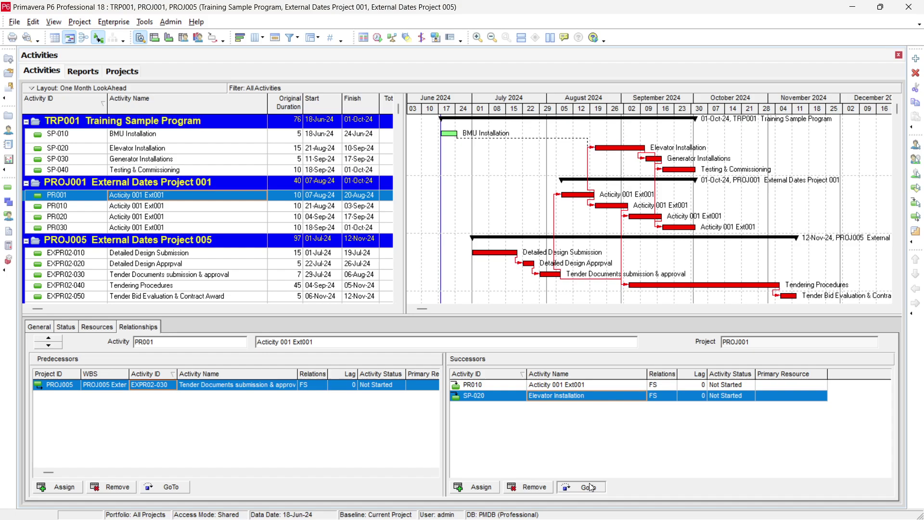
left_click(592, 487)
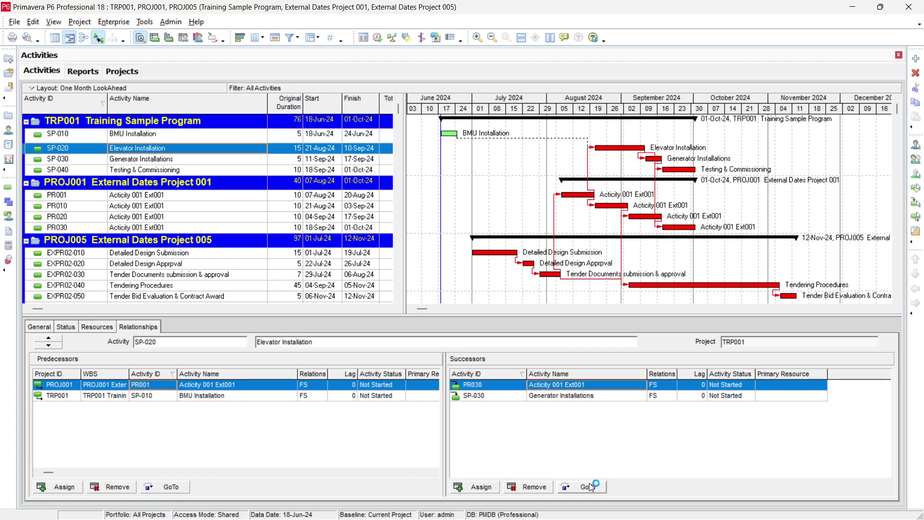
left_click(586, 487)
left_click(14, 22)
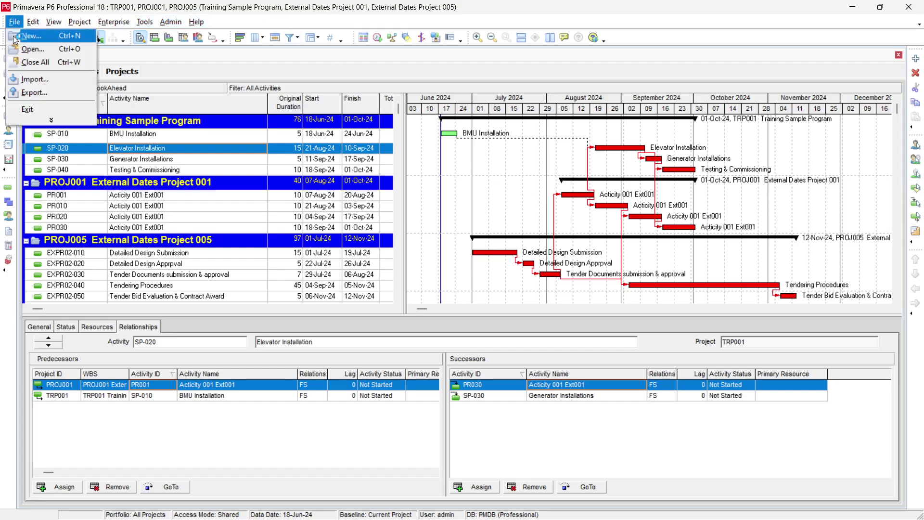
Start an XLSX spreadsheet export of Activity Relationships data.
left_click(29, 92)
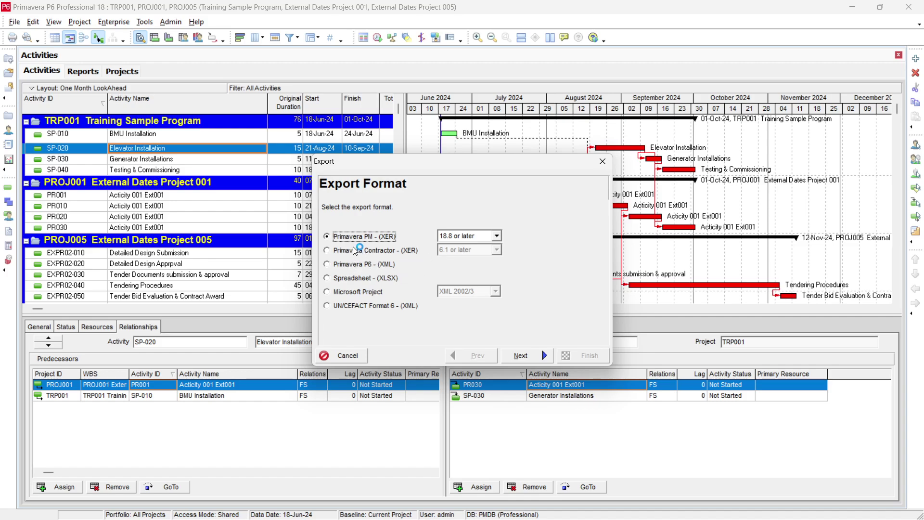
left_click(343, 280)
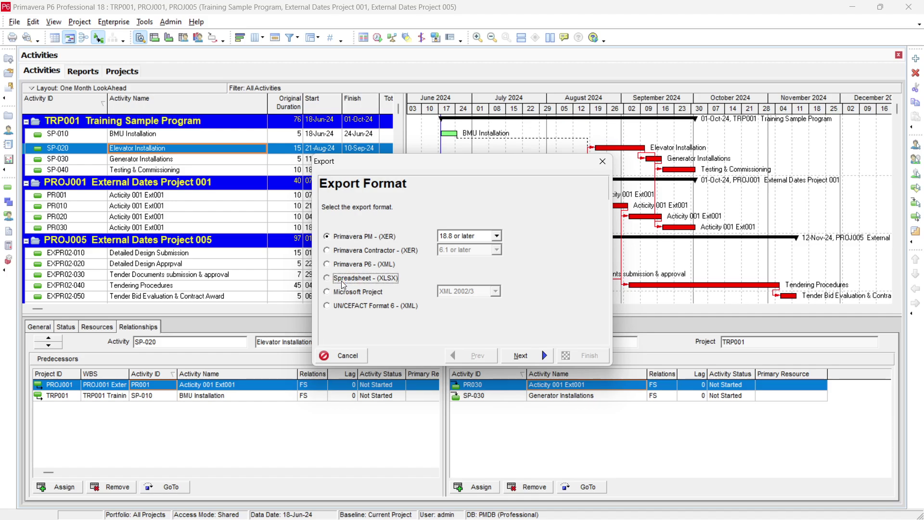
left_click(536, 361)
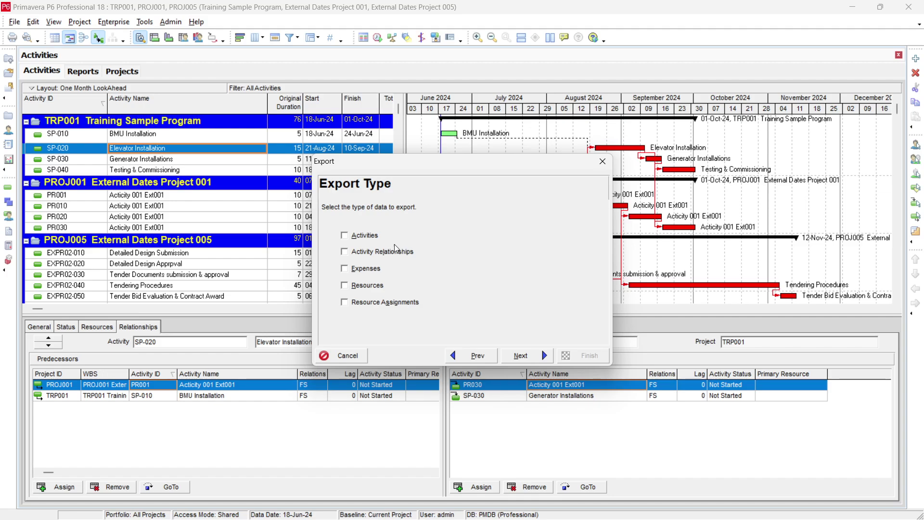
left_click(344, 252)
left_click(520, 356)
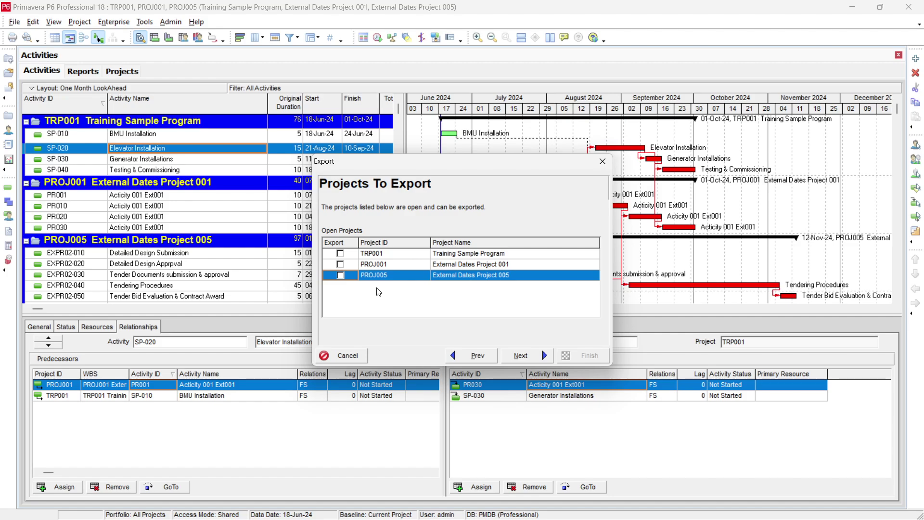
Mark TRP001, PROJ001 and PROJ005 for export.
left_click(340, 253)
left_click(340, 264)
left_click(340, 275)
Discard a stray New template and open the Project Relationships template for modification.
left_click(526, 355)
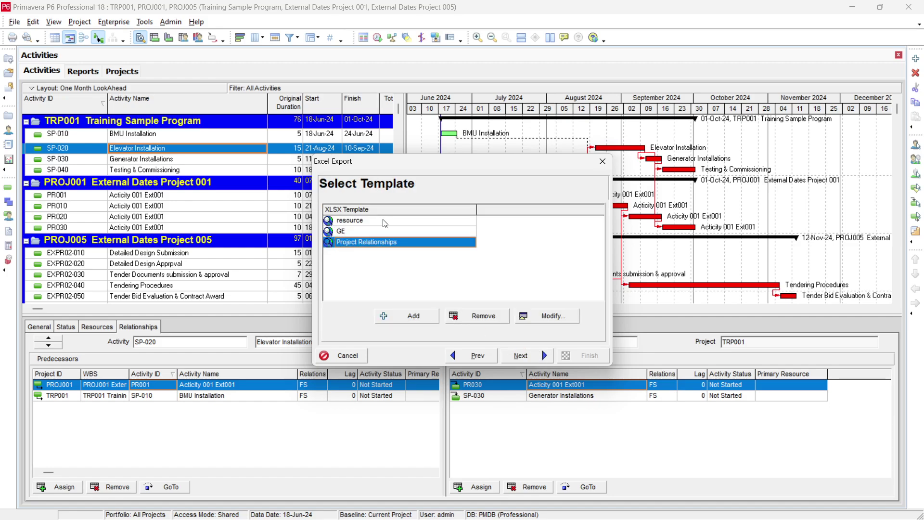
left_click(418, 315)
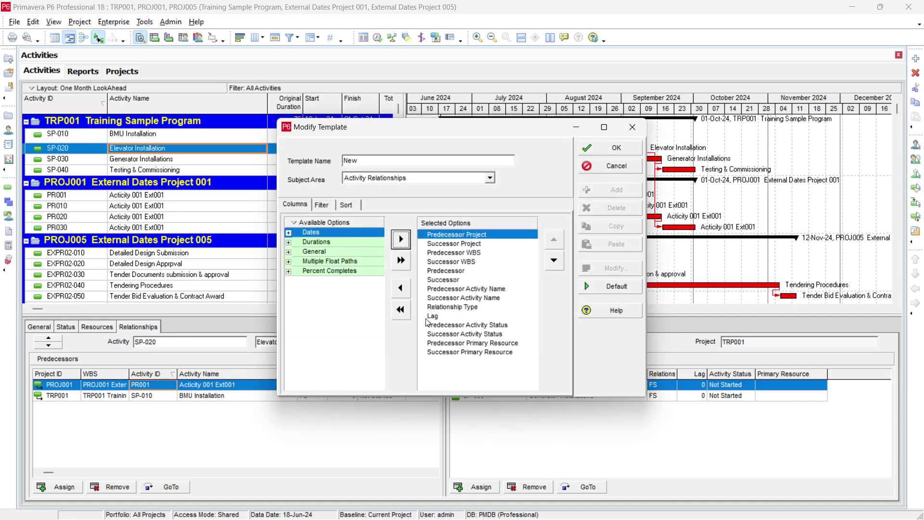
left_click(611, 165)
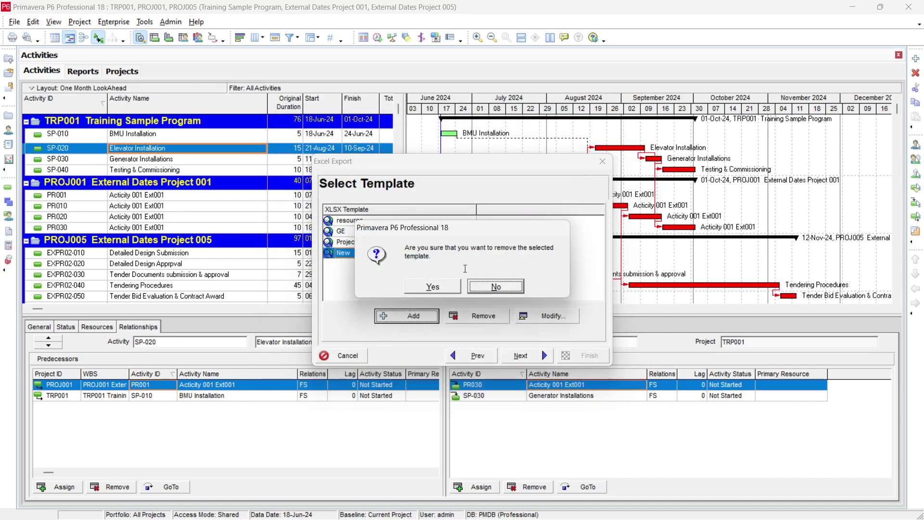
left_click(433, 287)
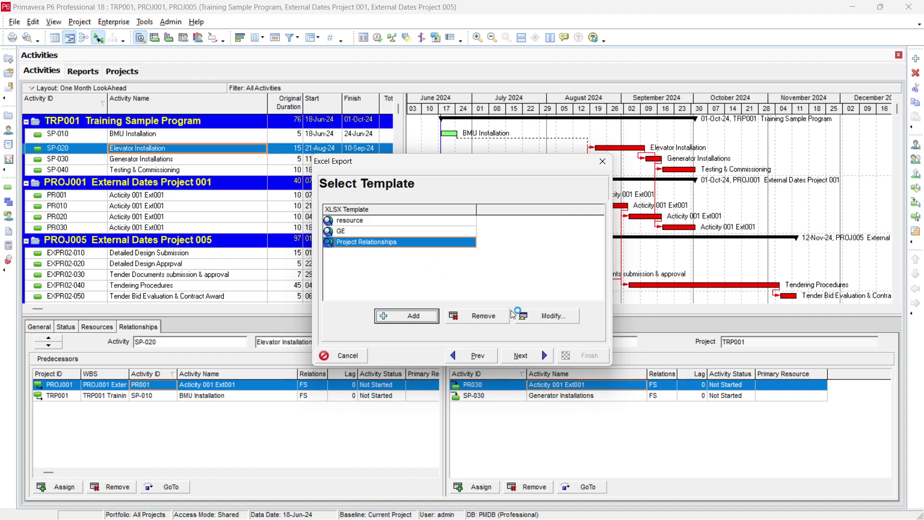
left_click(556, 319)
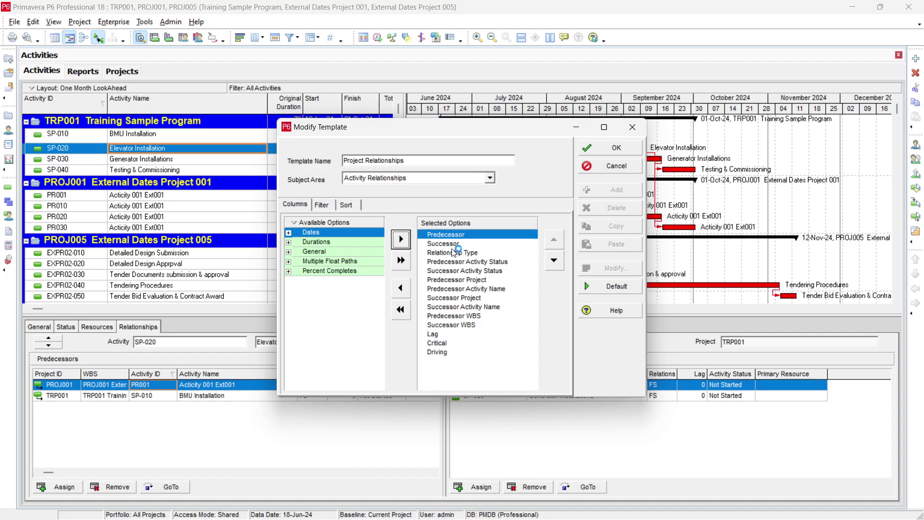
left_click(487, 292)
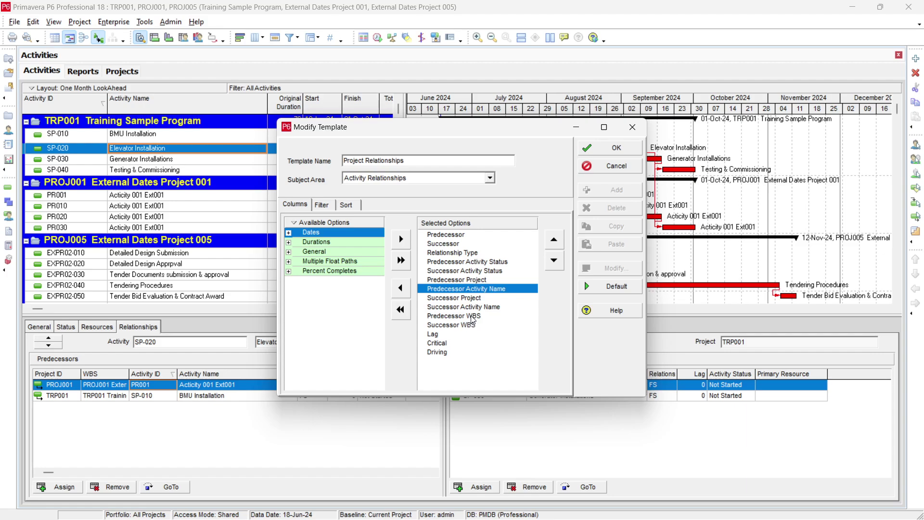
Drop Predecessor WBS and Successor WBS from the template's columns, leaving twelve.
left_click(289, 252)
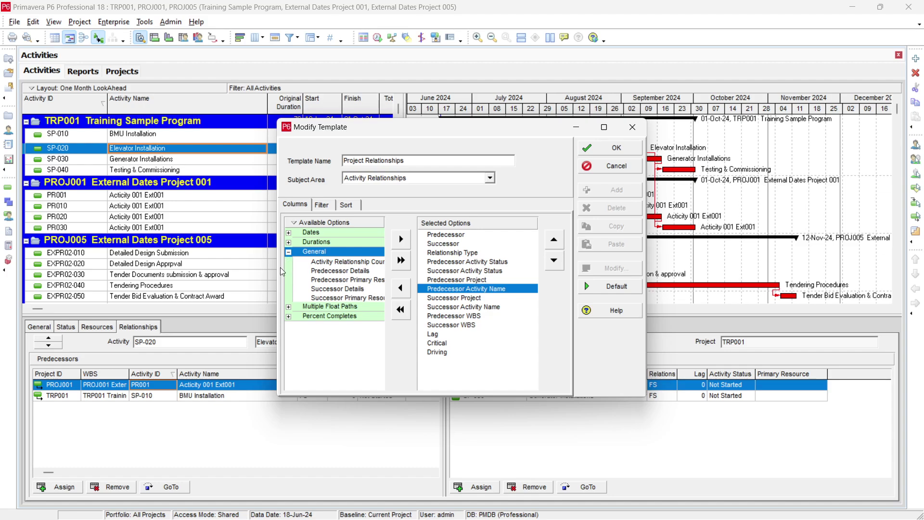
left_click_drag(275, 275, 181, 274)
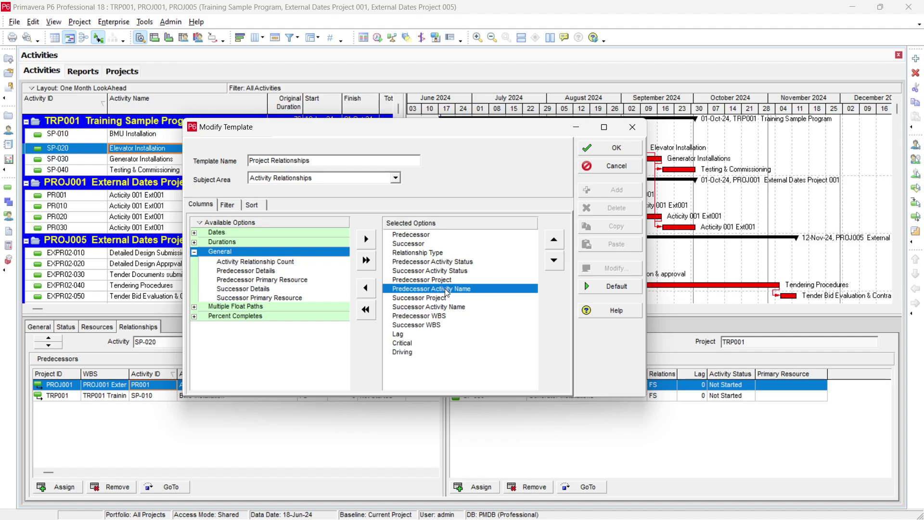
left_click(426, 316)
left_click(367, 290)
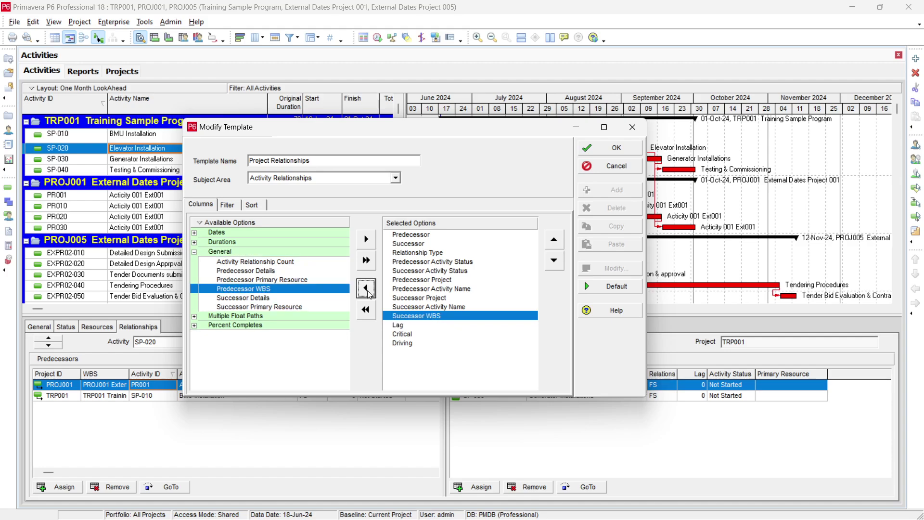
left_click(367, 289)
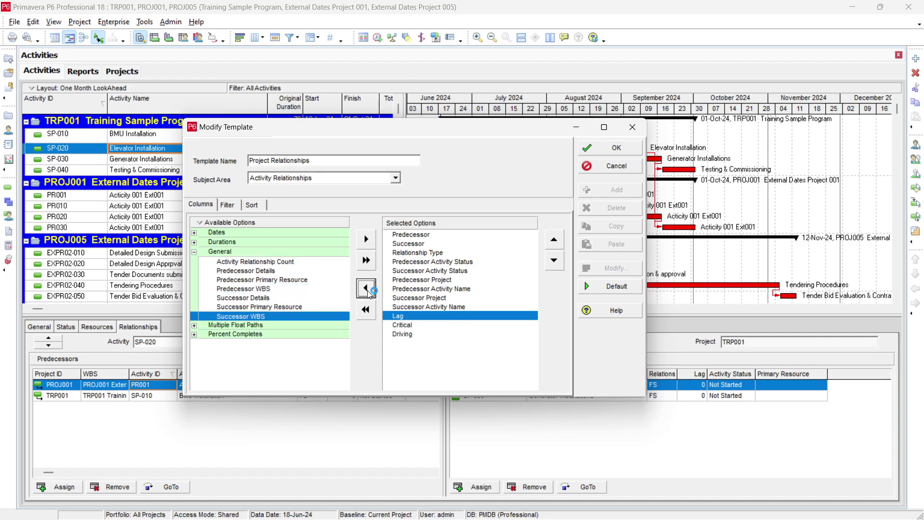
left_click(429, 263)
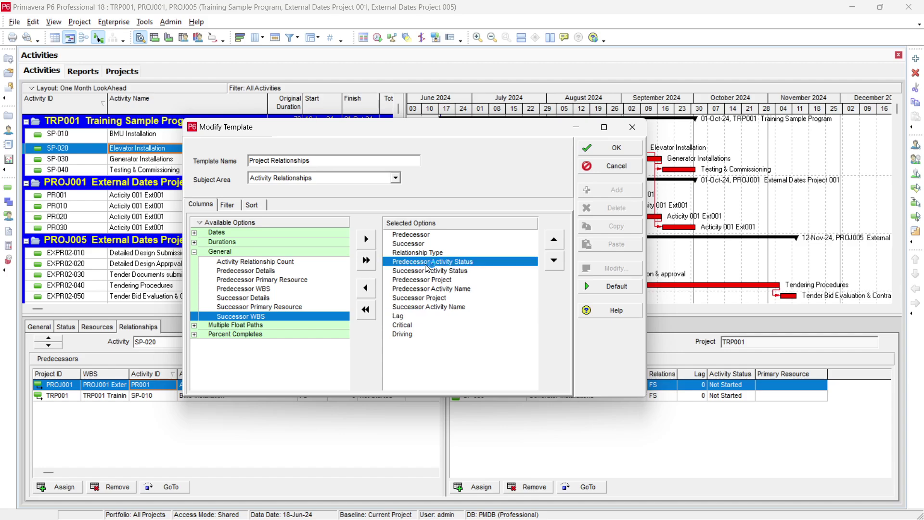
Move Predecessor Project, Predecessor Activity Status and Predecessor Activity Name to the top of Selected Options.
left_click(369, 292)
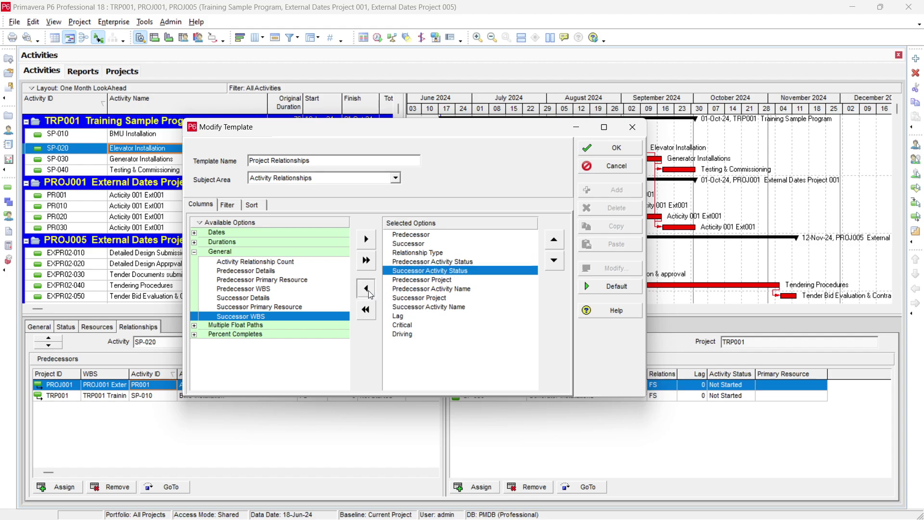
left_click(438, 282)
left_click(554, 239)
left_click(554, 239)
left_click(555, 240)
left_click(554, 239)
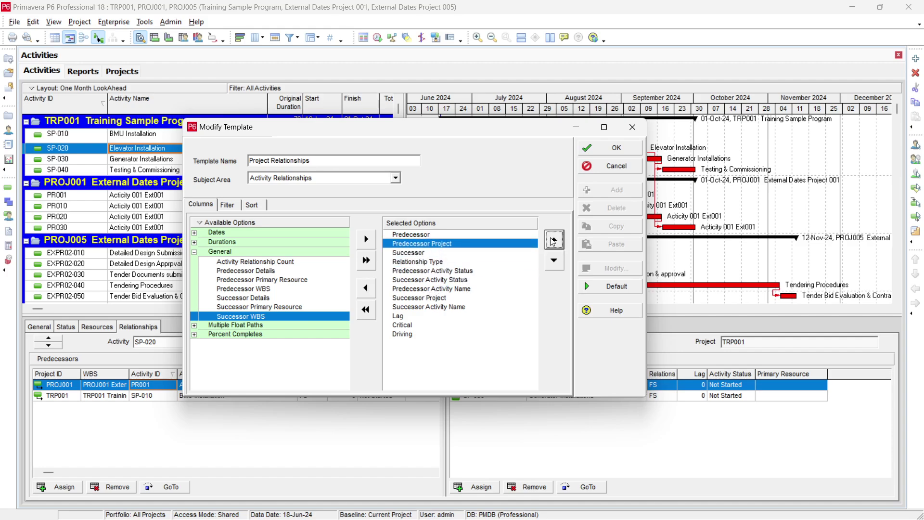
left_click(554, 239)
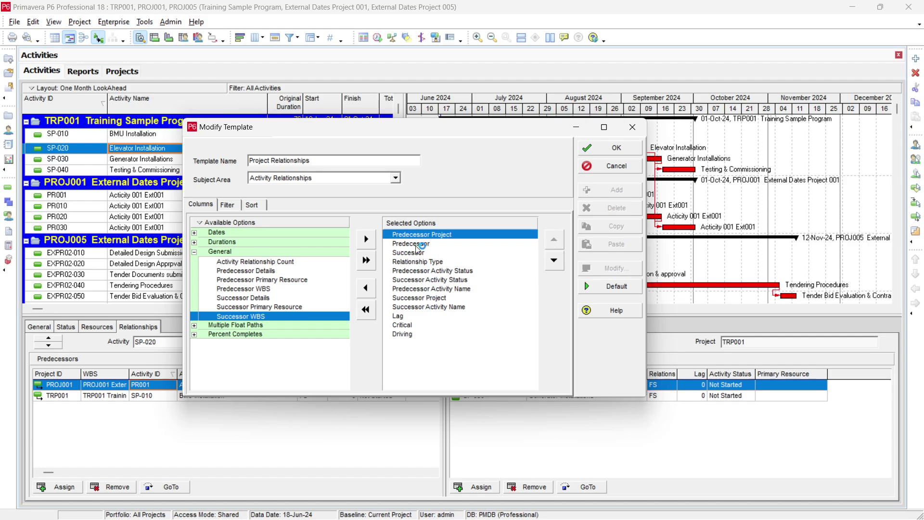
left_click(431, 271)
left_click(554, 241)
left_click(554, 240)
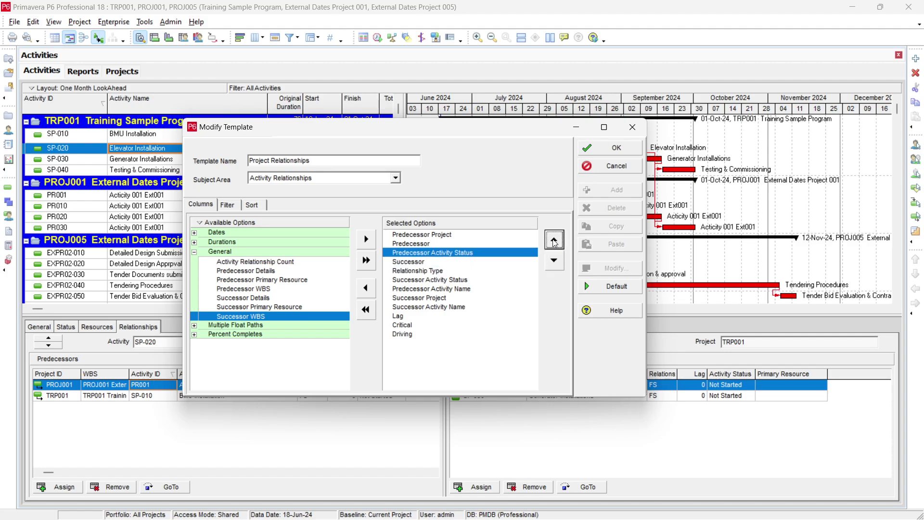
left_click(418, 289)
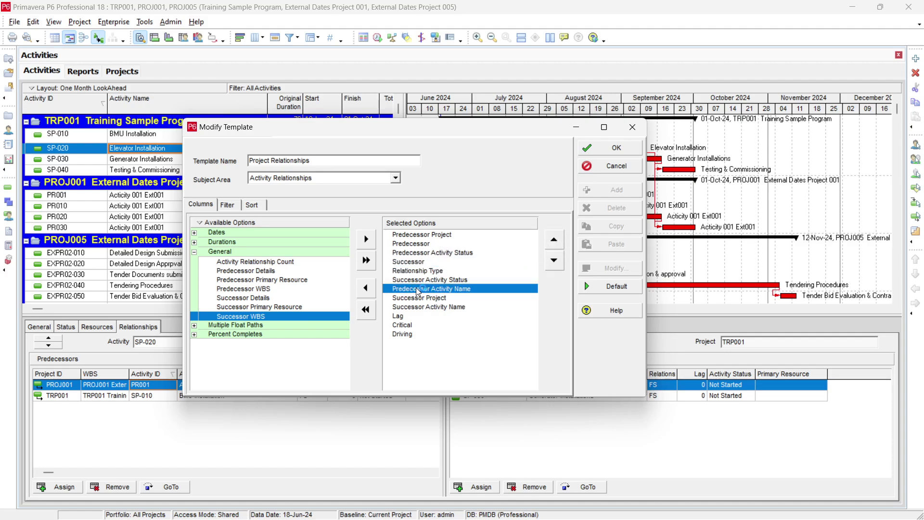
left_click(554, 241)
left_click(554, 241)
left_click(555, 241)
left_click(555, 241)
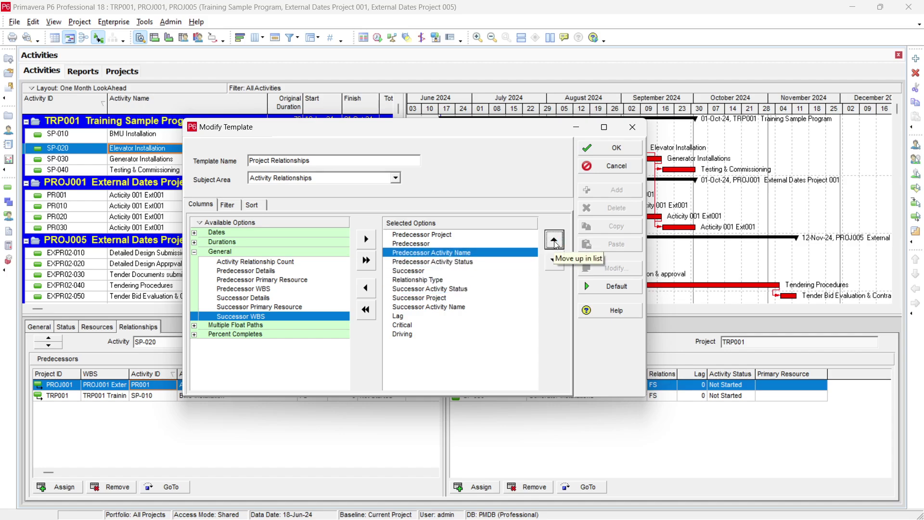
Place Successor Project, Successor Activity Status and Successor Activity Name after the predecessor columns, above Relationship Type.
left_click(428, 298)
left_click(554, 246)
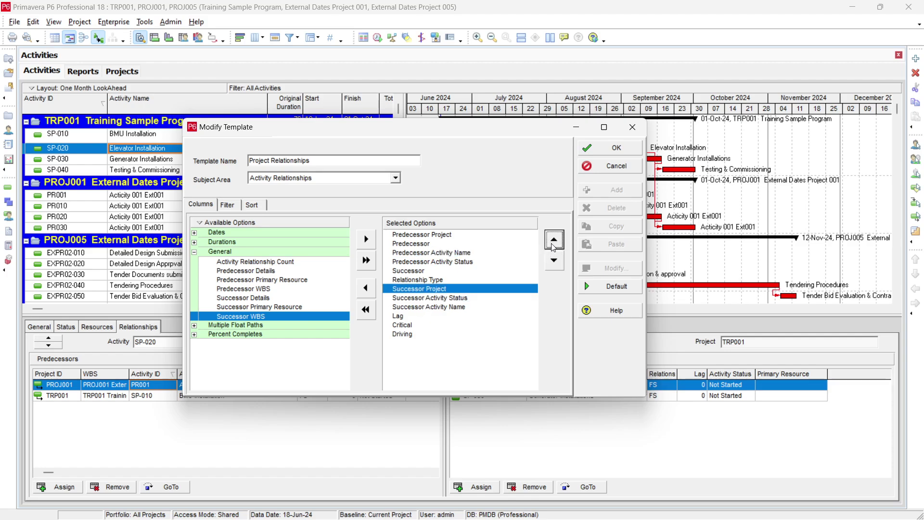
left_click(554, 245)
left_click(554, 245)
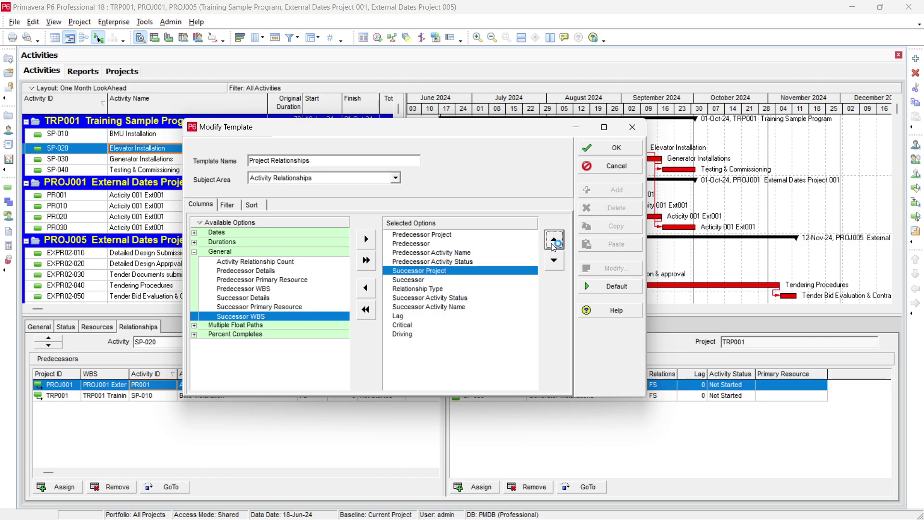
left_click(448, 298)
left_click(554, 240)
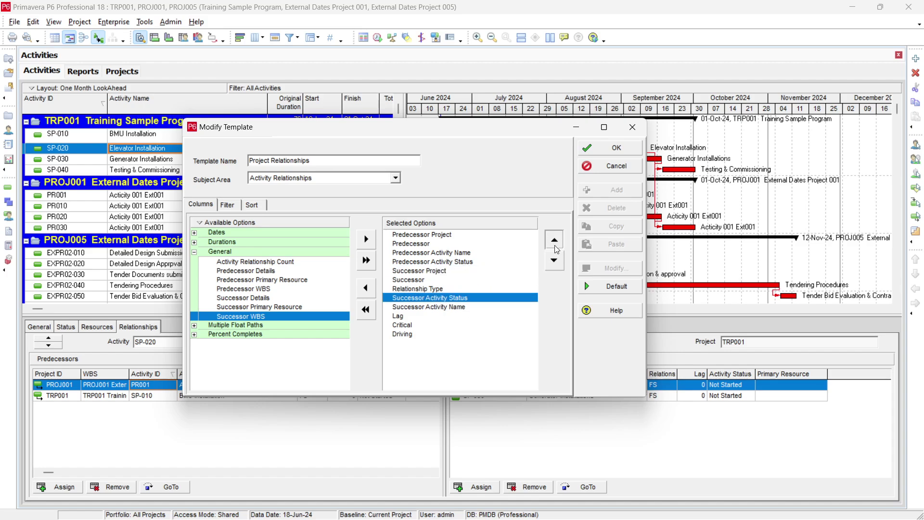
left_click(446, 307)
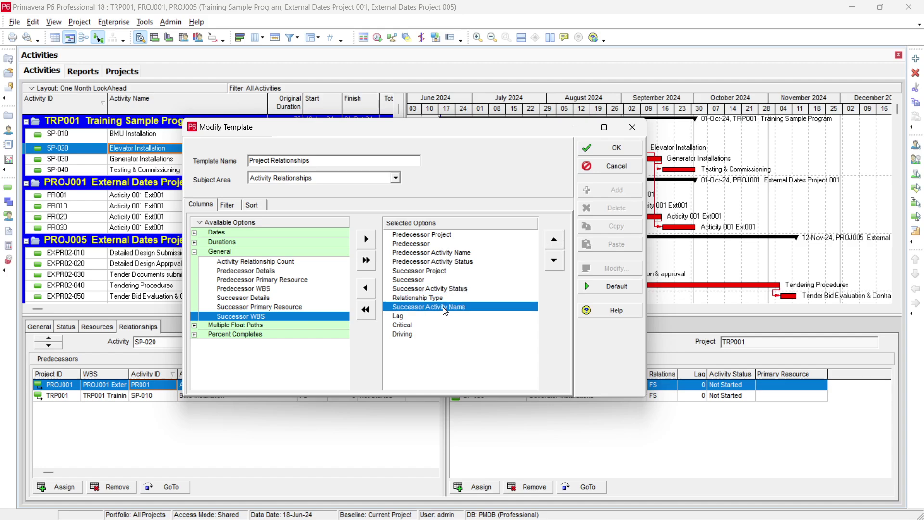
left_click(554, 239)
left_click(554, 240)
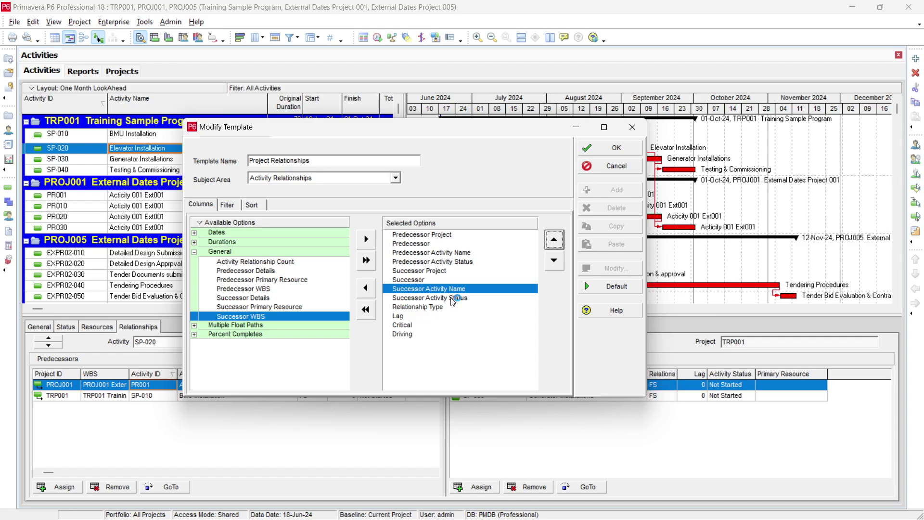
Review the template's Filter and Sort settings, then save the revised Project Relationships template.
left_click(227, 205)
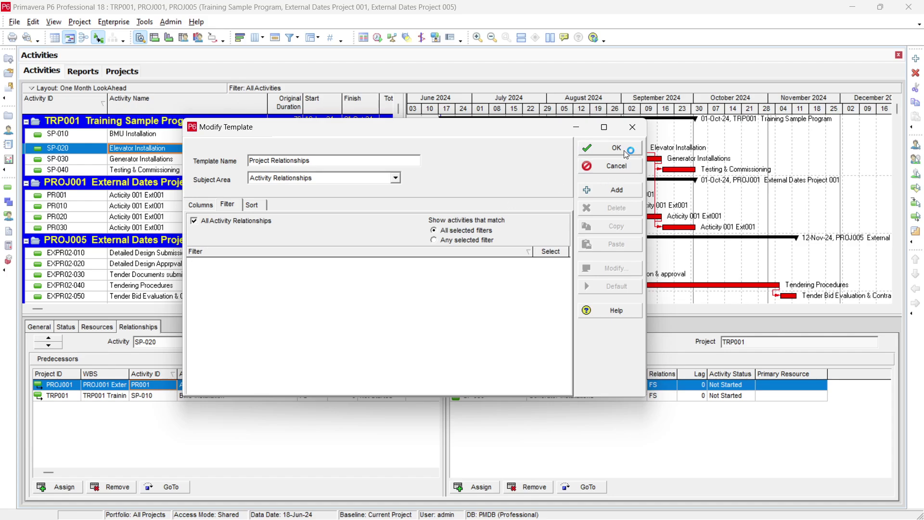
left_click(252, 205)
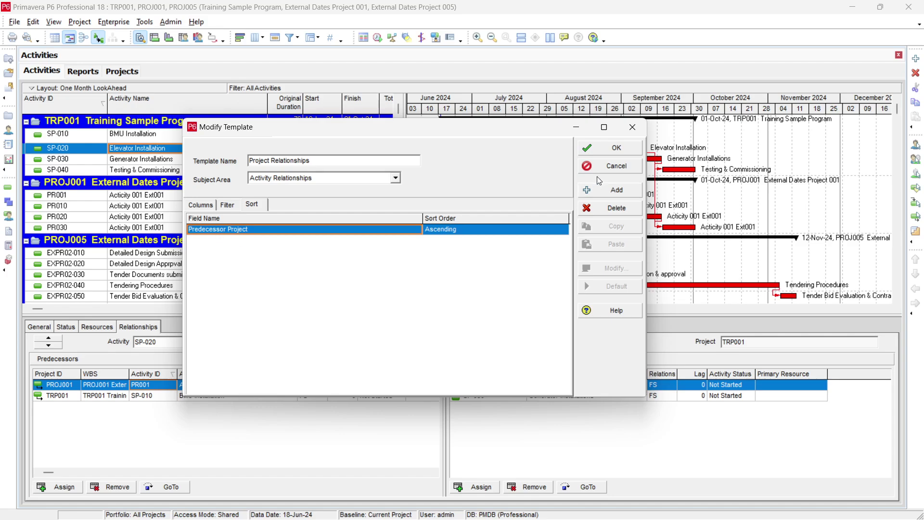
left_click(630, 150)
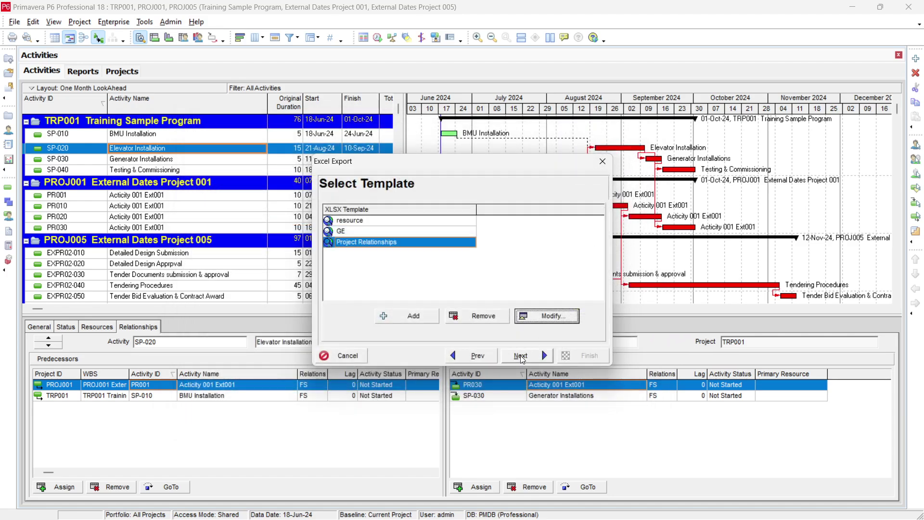
left_click(532, 350)
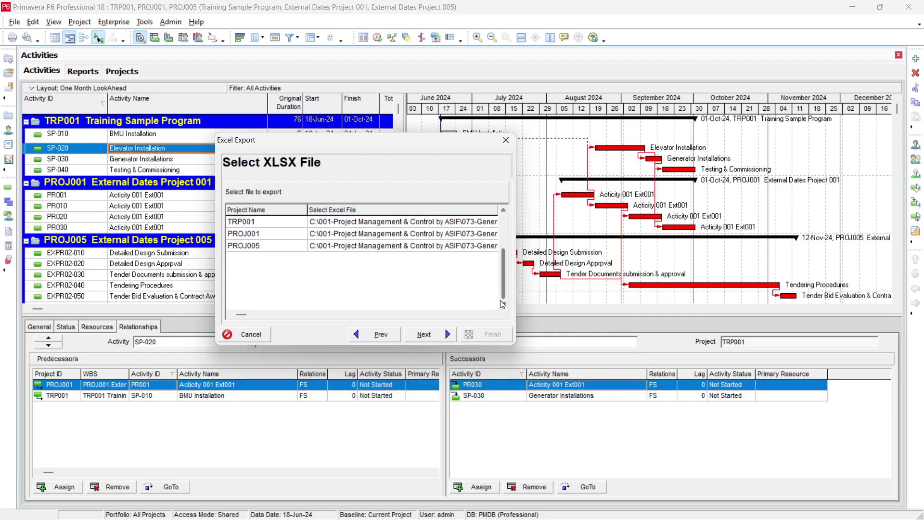
Set the export output location to the 073 folder.
left_click(462, 222)
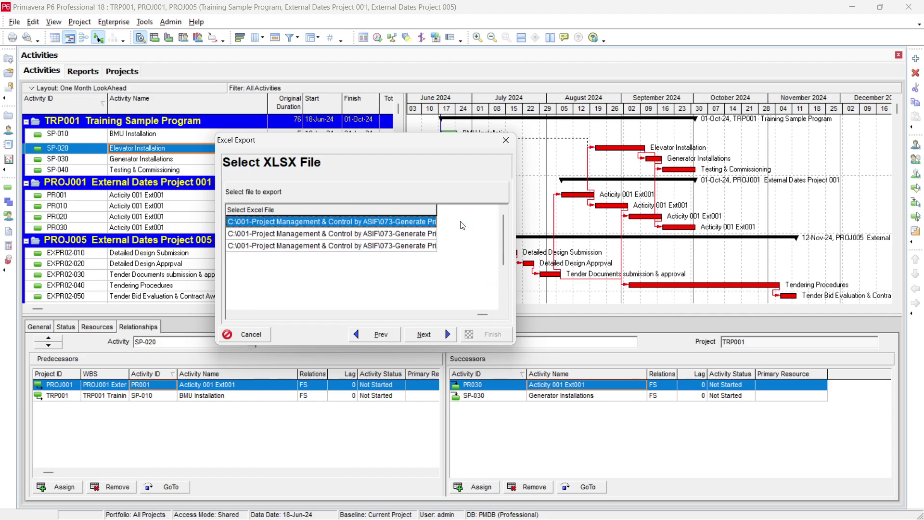
left_click(403, 225)
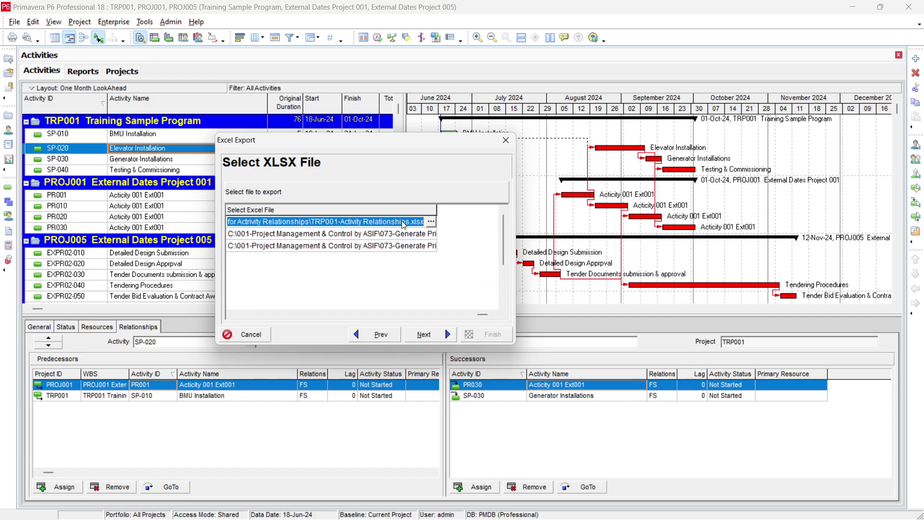
left_click(435, 223)
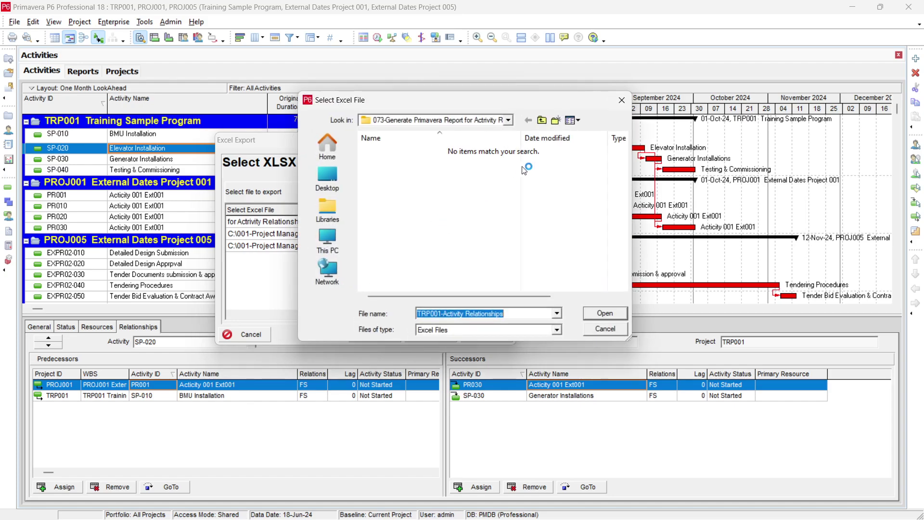
left_click(543, 120)
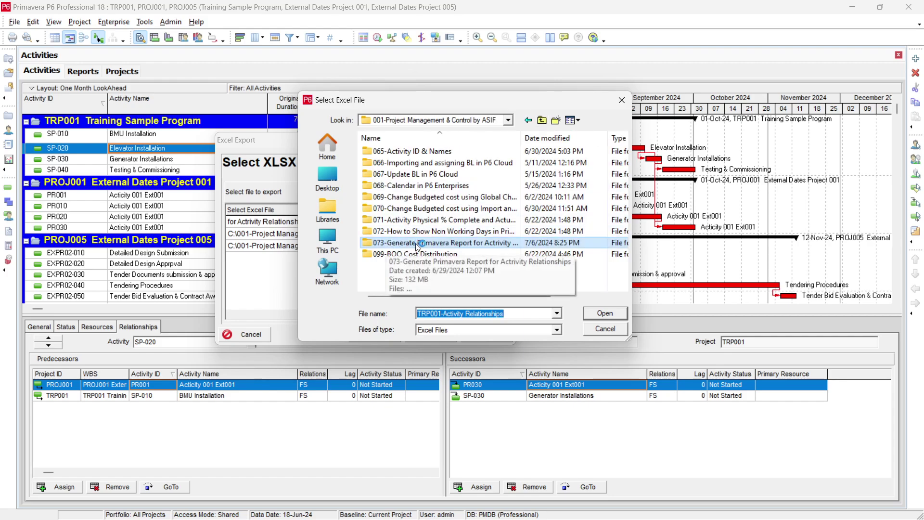
double_click(466, 244)
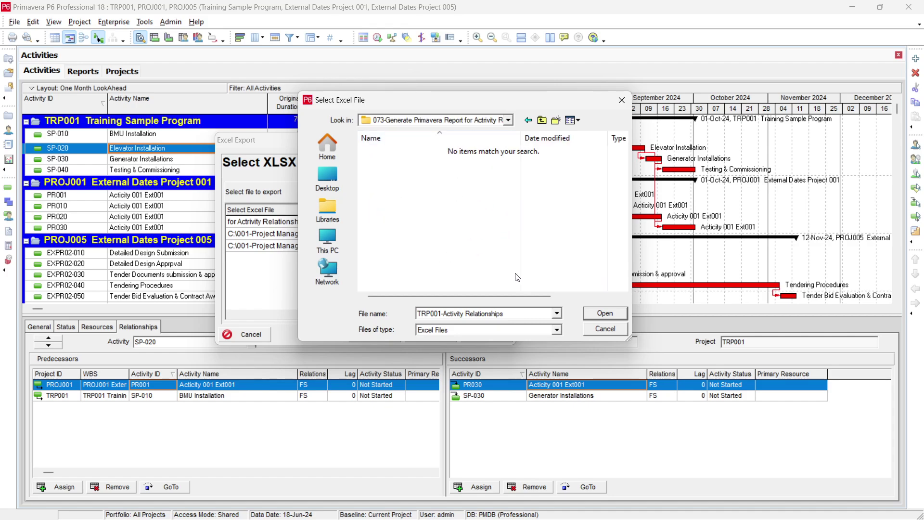
left_click(620, 313)
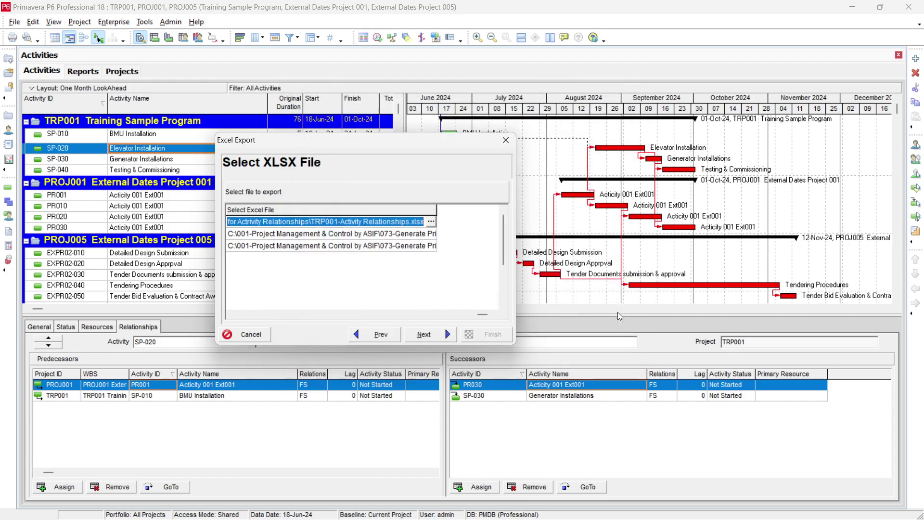
Run the export of the three Activity Relationships workbooks and close the Export Result.
left_click(423, 336)
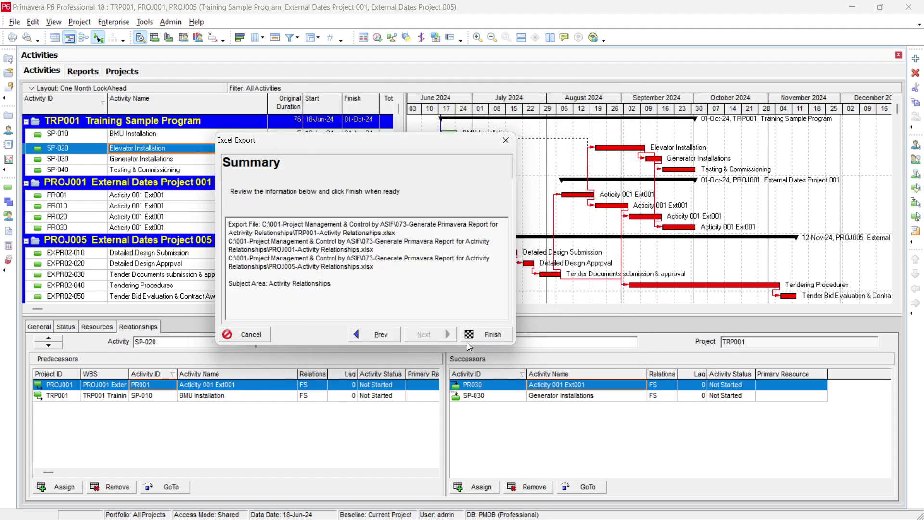
left_click(493, 337)
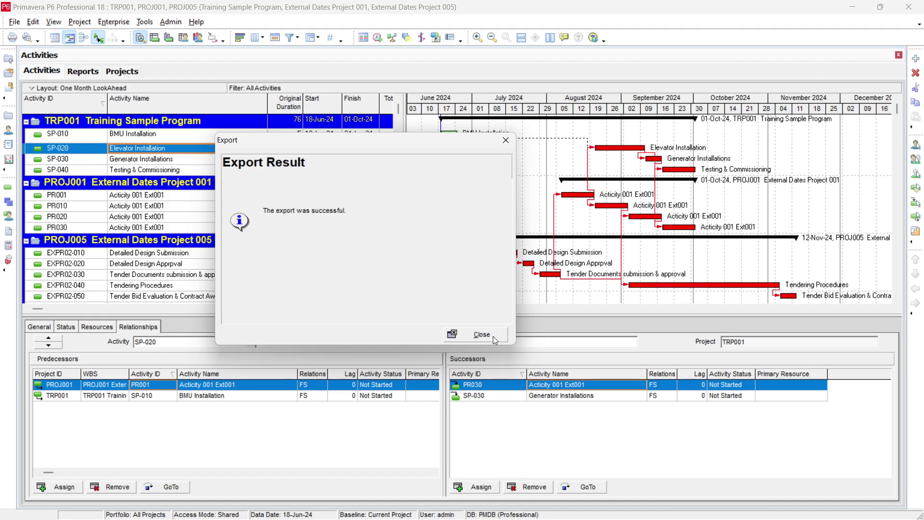
left_click(493, 337)
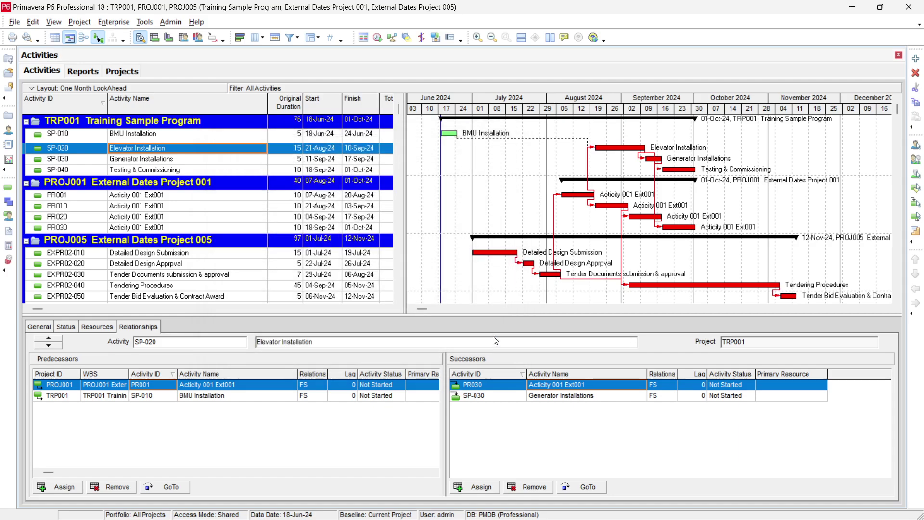
mouse_move(475, 514)
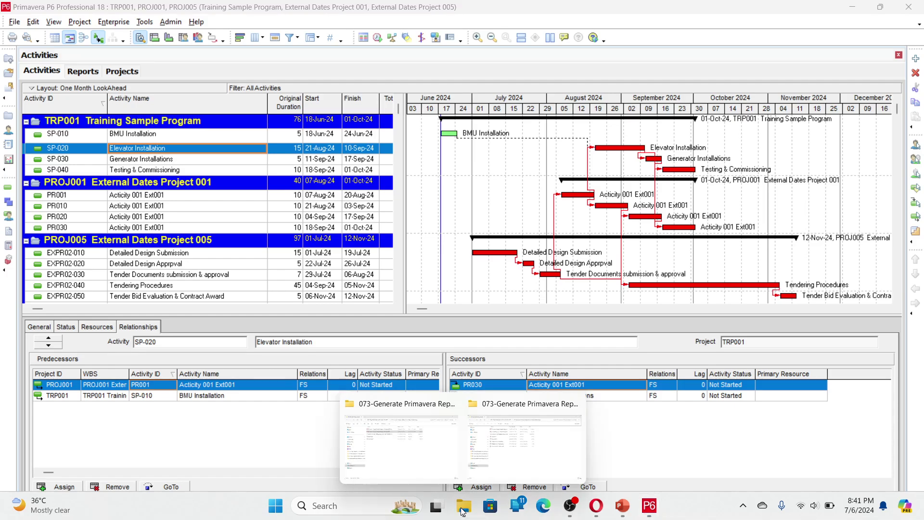
left_click(537, 471)
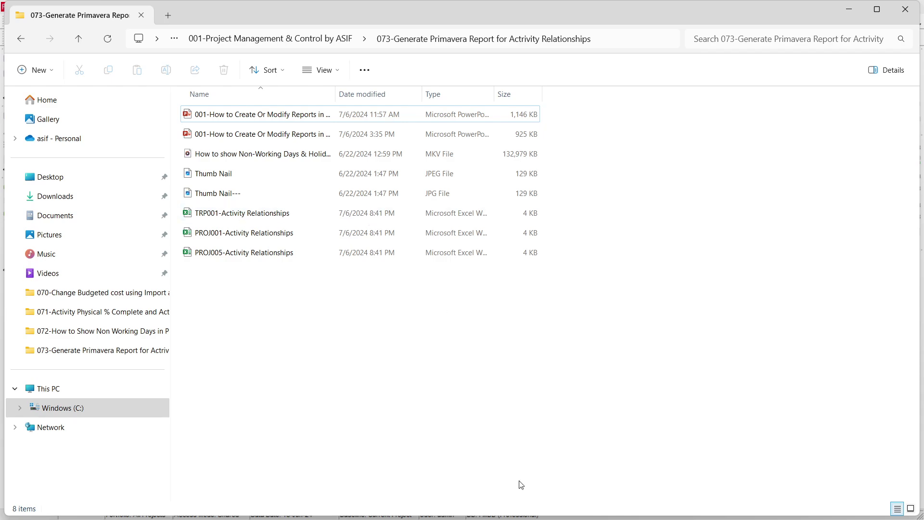
mouse_move(867, 513)
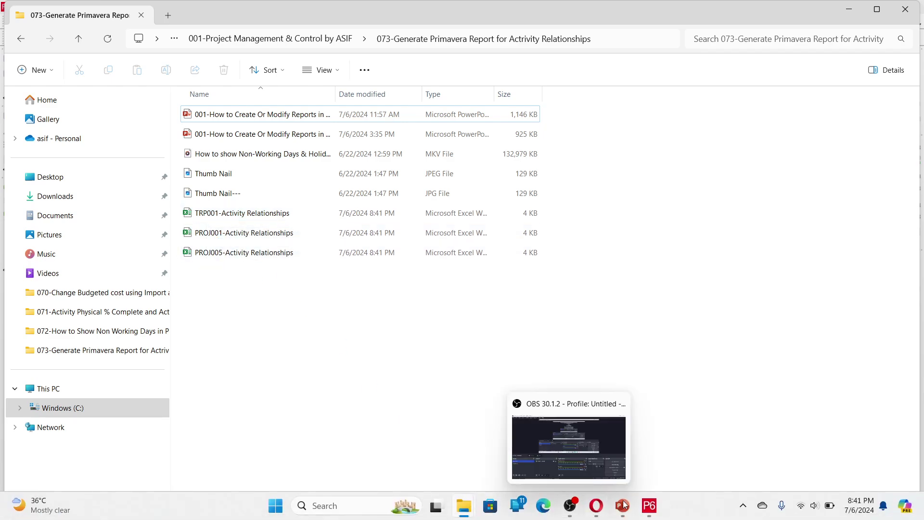
left_click(650, 506)
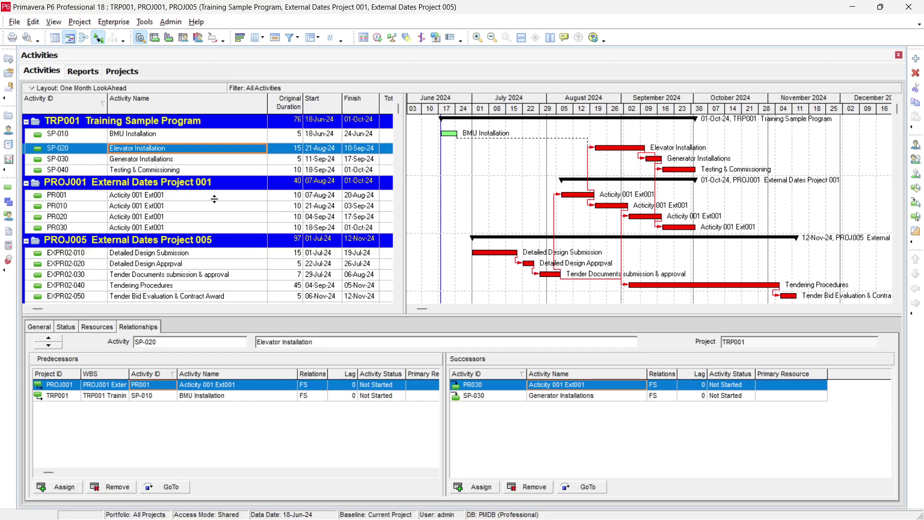
Collapse all WBS groups with Ctrl+minus, leaving only TRP001, PROJ001 and PROJ005 rows.
key("ctrl+KP_Subtract")
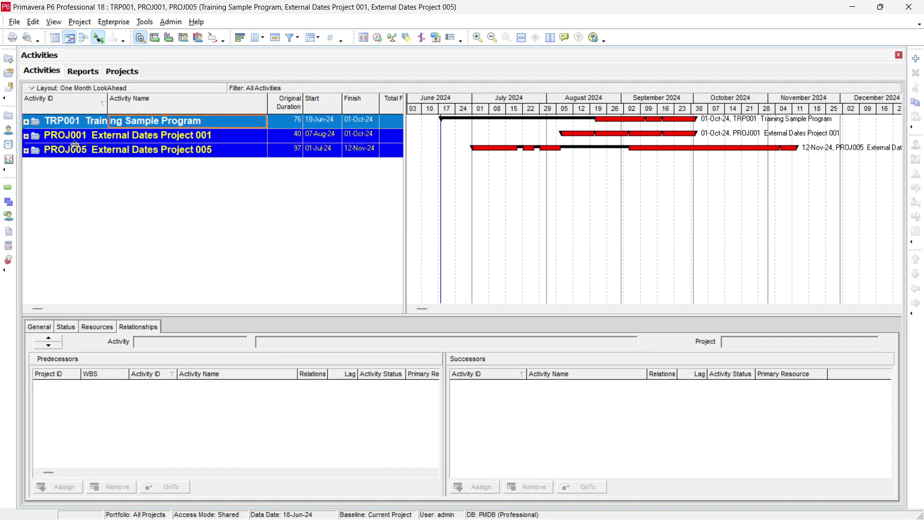
Open TRP001-Activity Relationships from the 073 folder and AutoFit all its columns.
mouse_move(526, 518)
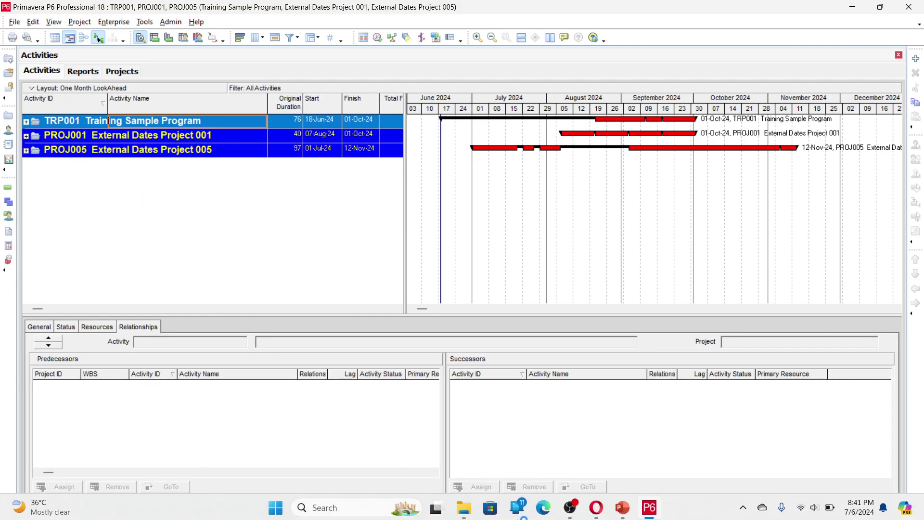
mouse_move(463, 505)
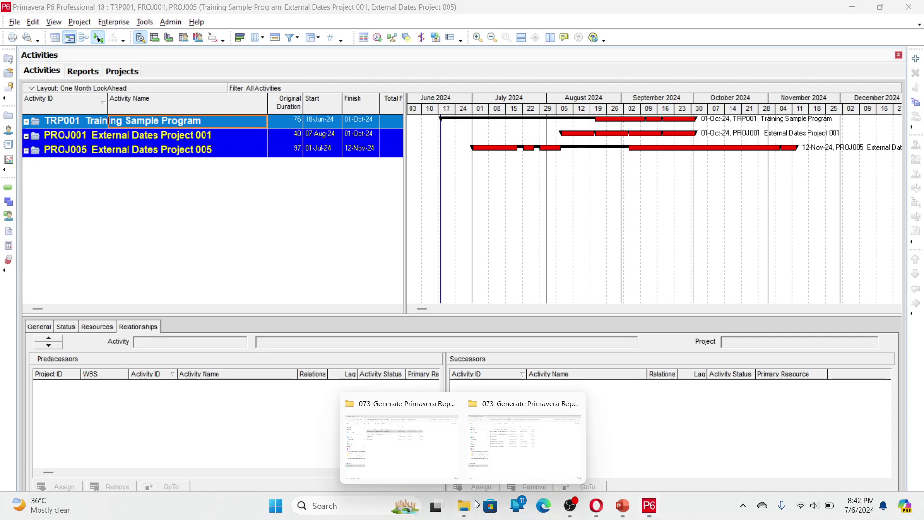
left_click(541, 465)
double_click(281, 215)
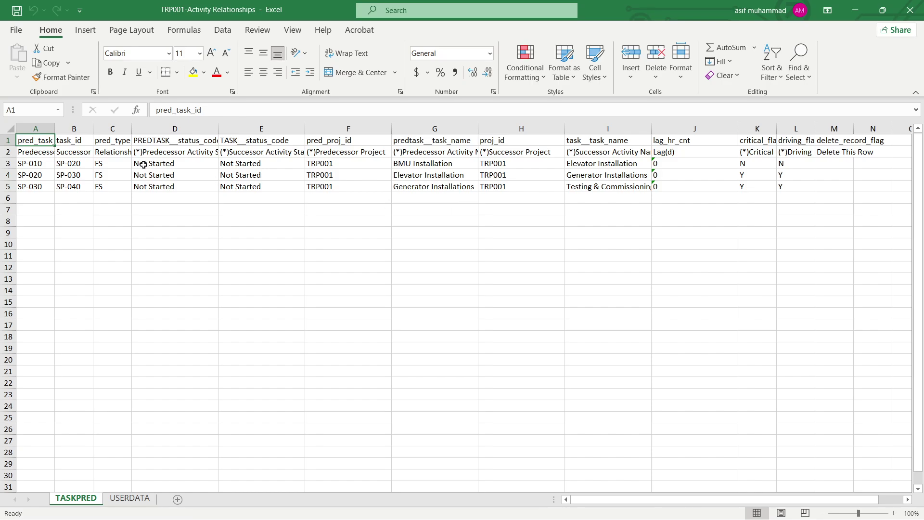
left_click(8, 128)
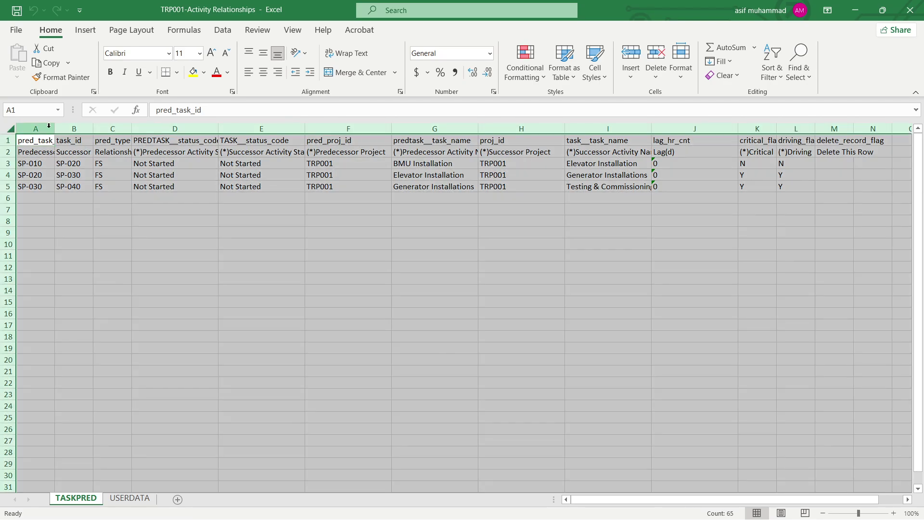
double_click(55, 128)
left_click(252, 313)
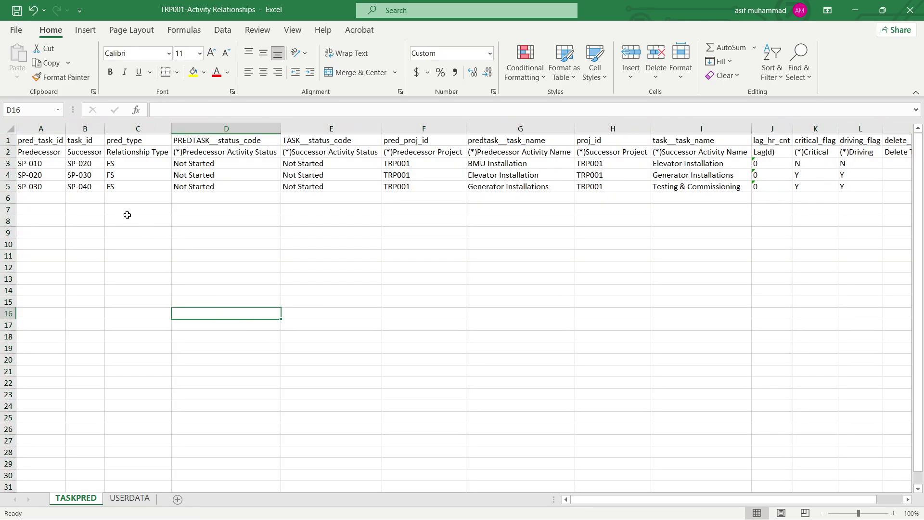
Go through rows 3–5 of columns A and C–F, pasting into D, E and F.
left_click_drag(60, 163, 91, 188)
left_click_drag(136, 163, 137, 190)
left_click_drag(226, 163, 227, 177)
key("ctrl+v")
left_click_drag(320, 166, 311, 187)
type("Not Started Not Started Not Started")
left_click_drag(426, 161, 426, 186)
key("ctrl+v")
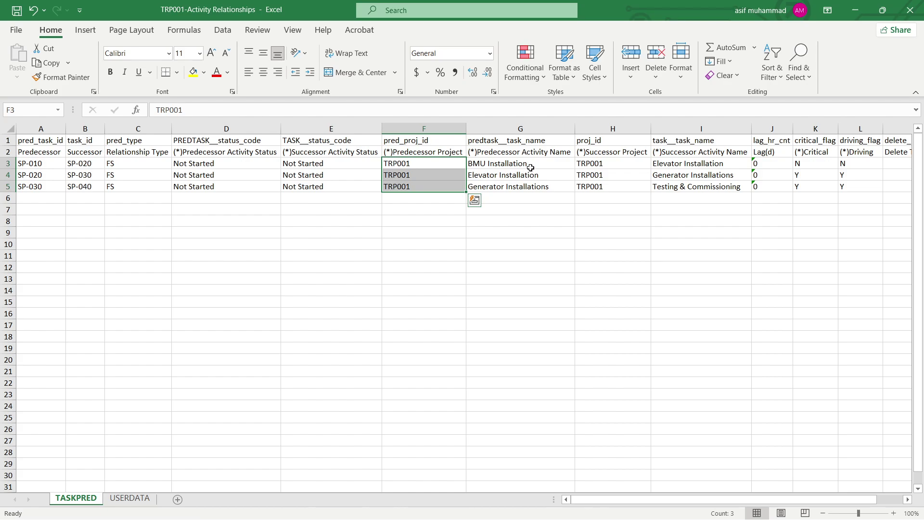
Continue through rows 3–5 of columns G, H, I, K and L, pasting into G–I.
left_click(531, 167)
left_click_drag(531, 168, 532, 186)
key("ctrl+v")
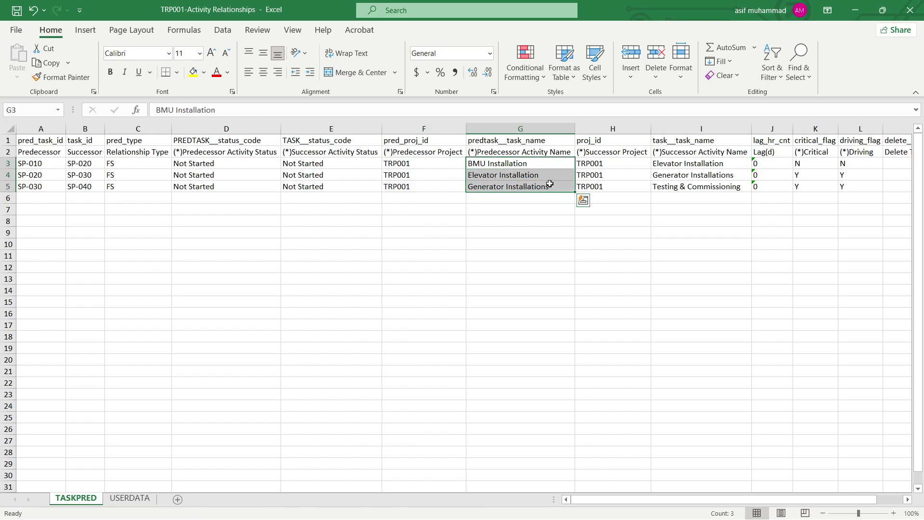
left_click_drag(620, 164, 620, 186)
key("ctrl+v")
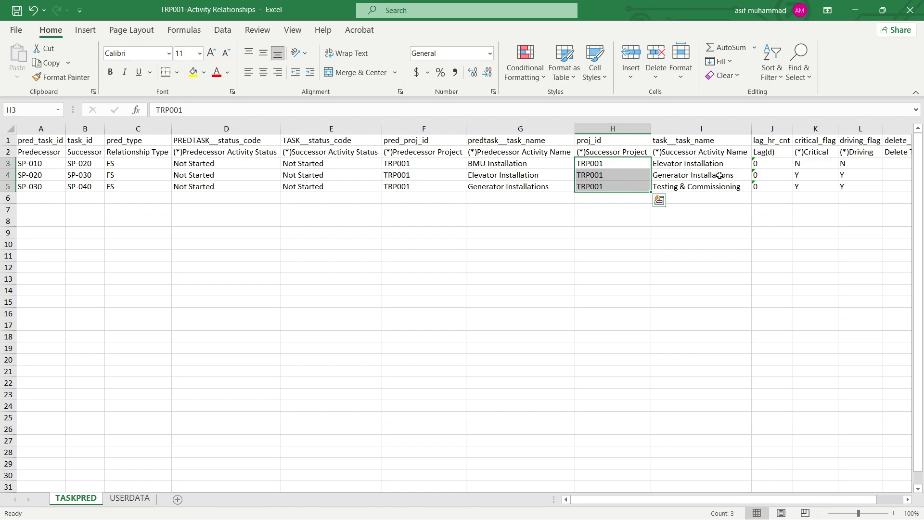
left_click_drag(721, 164, 722, 188)
key("ctrl+v")
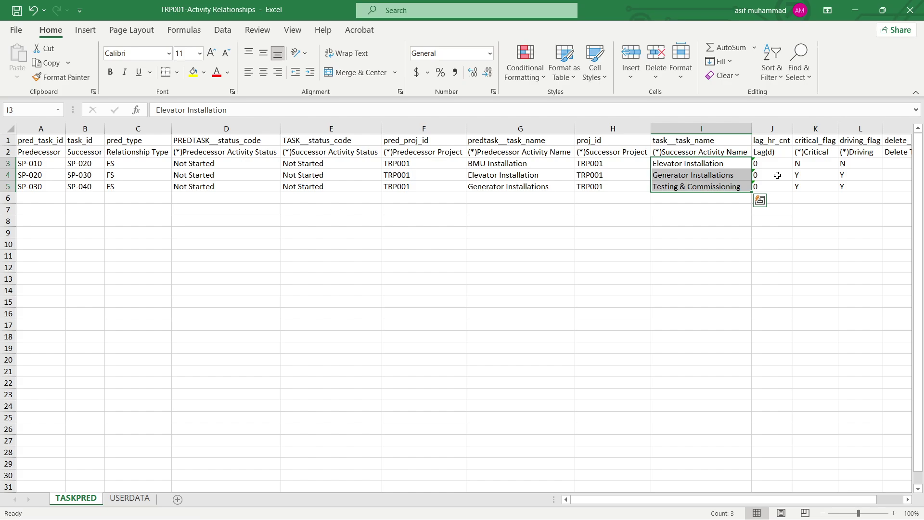
left_click(802, 164)
left_click_drag(800, 175, 801, 187)
mouse_move(866, 172)
left_mouse_down()
mouse_move(851, 175)
mouse_move(859, 184)
left_mouse_up()
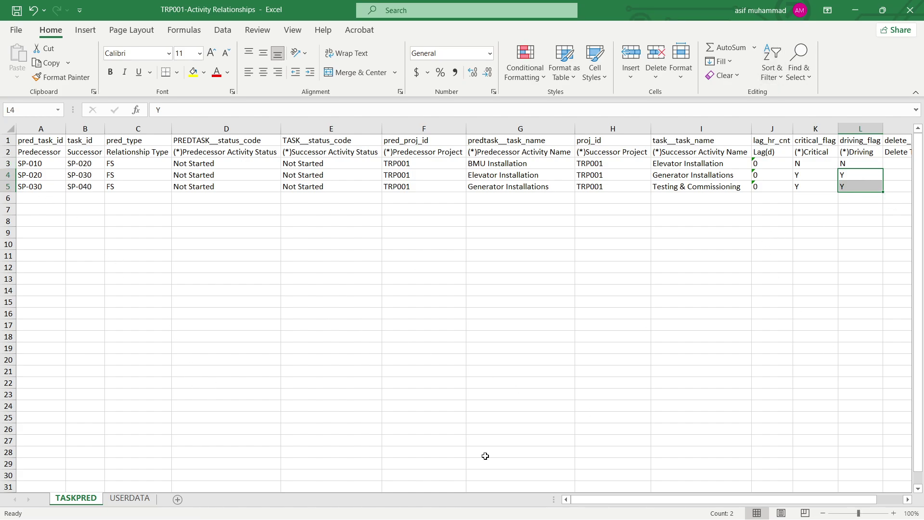
Open PROJ001-Activity Relationships from the 073 folder and bring its Excel window forward.
left_click(454, 509)
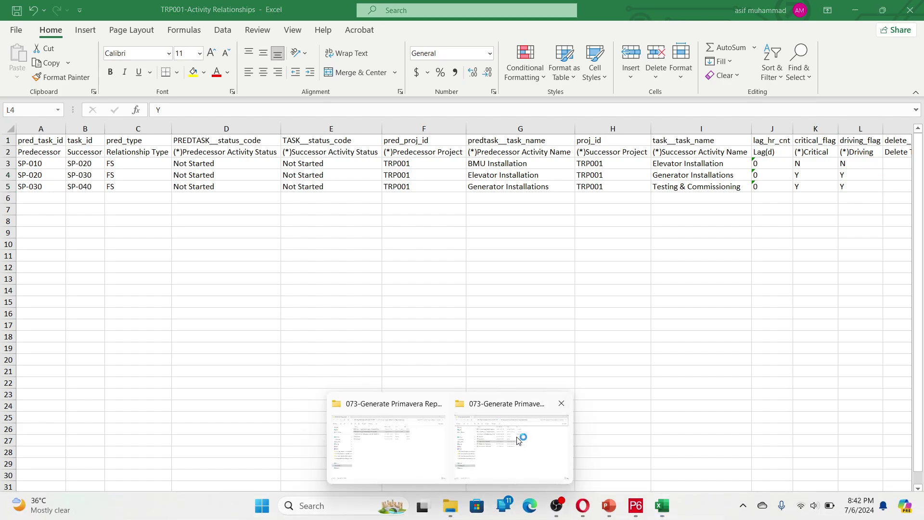
left_click(450, 415)
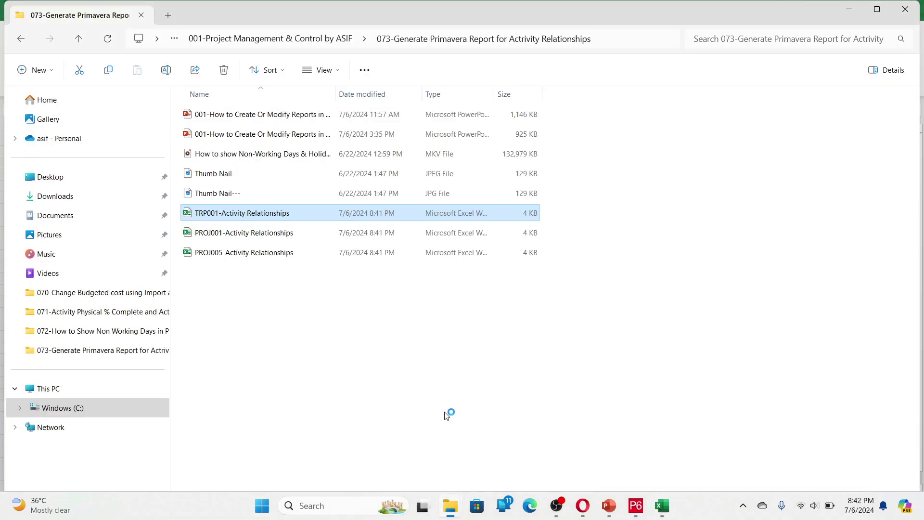
left_click(242, 237)
double_click(242, 240)
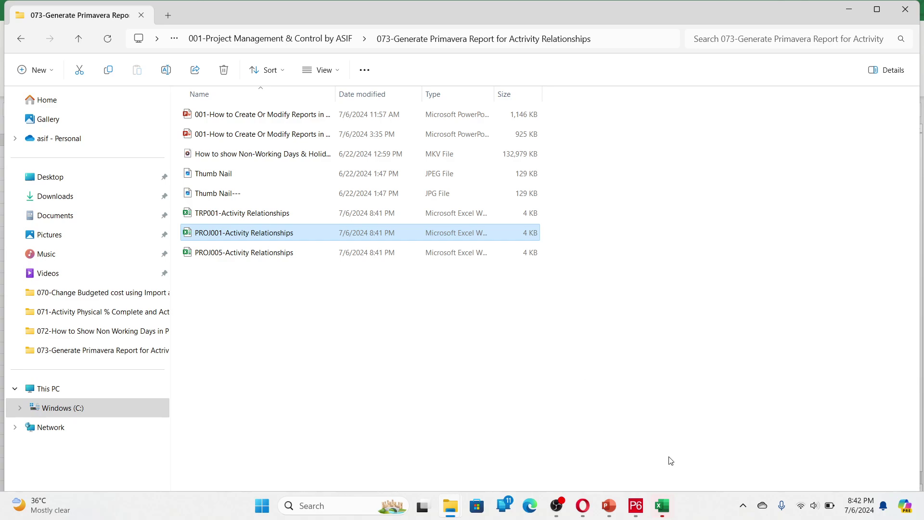
mouse_move(664, 509)
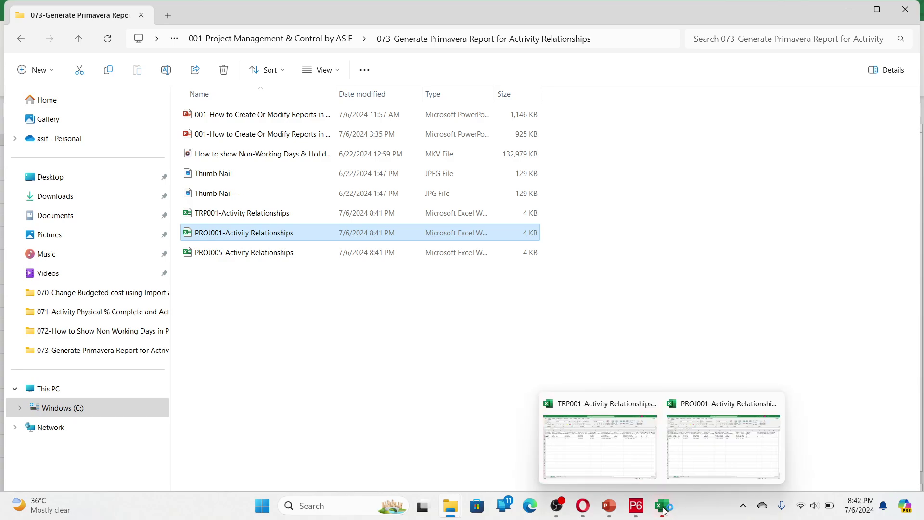
left_click(696, 450)
left_click(558, 347)
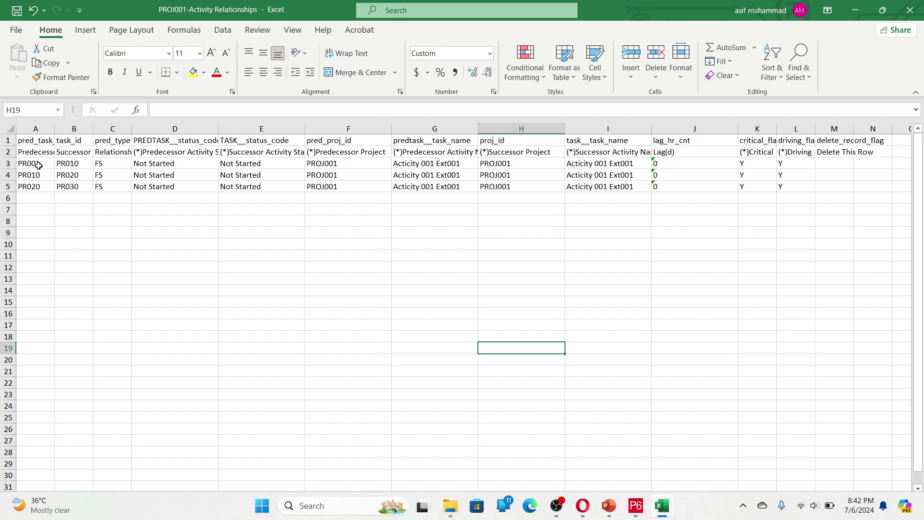
AutoFit column A, then select rows 3–5 and the project values in F and H to compare.
double_click(59, 127)
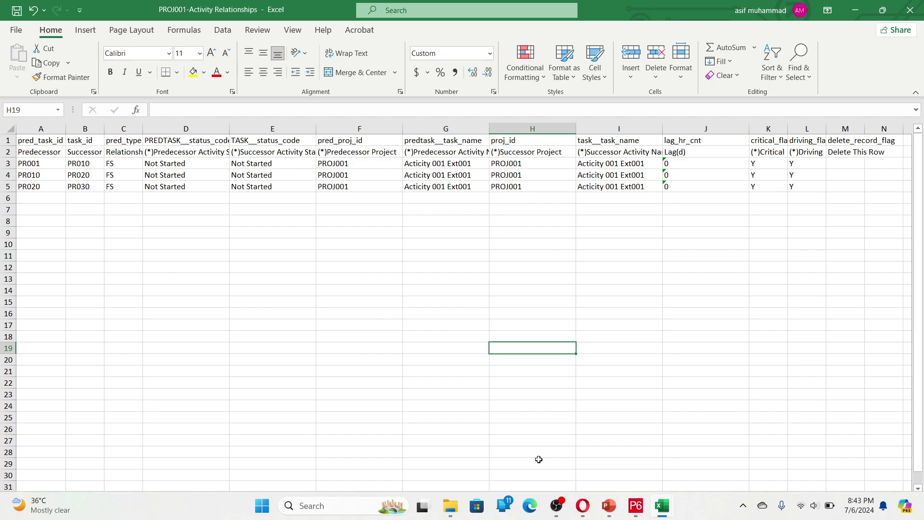
key("alt+r")
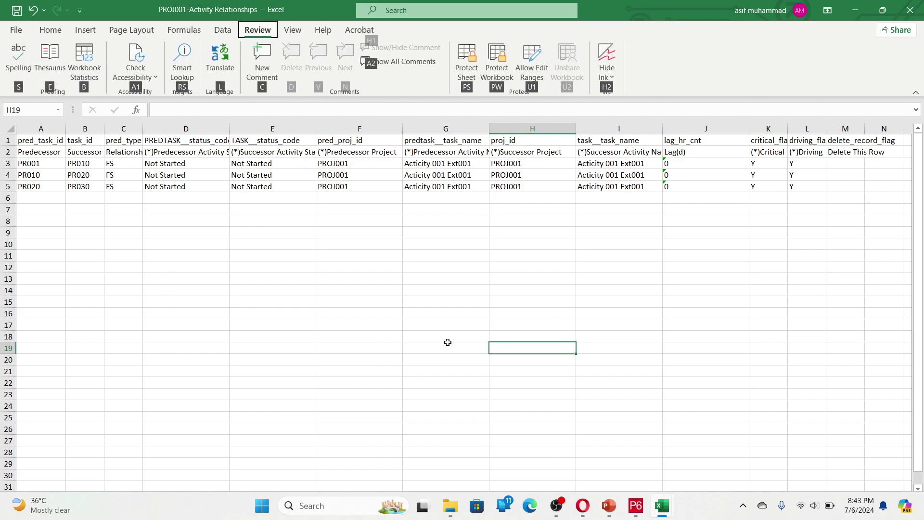
left_click(448, 342)
left_click(478, 278)
scroll(478, 279, "down", 5)
scroll(477, 279, "up", 5)
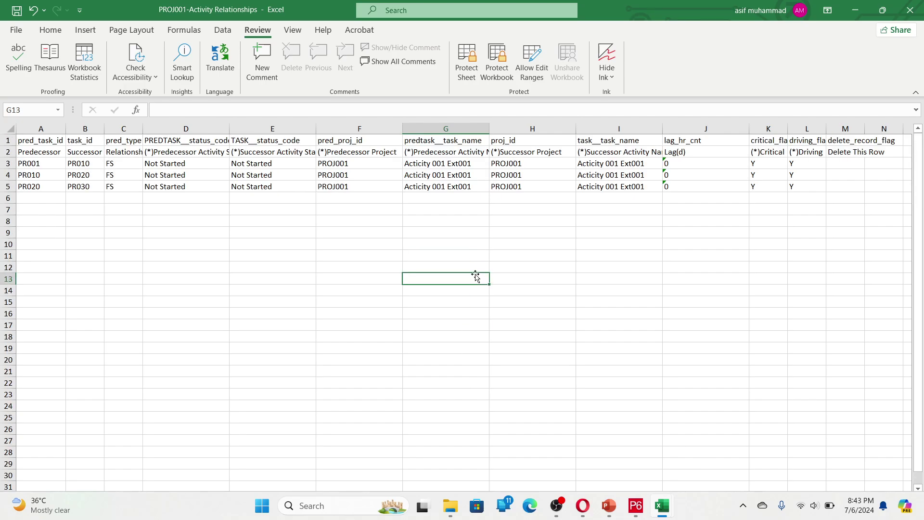
left_click(8, 165)
left_click_drag(8, 165, 8, 186)
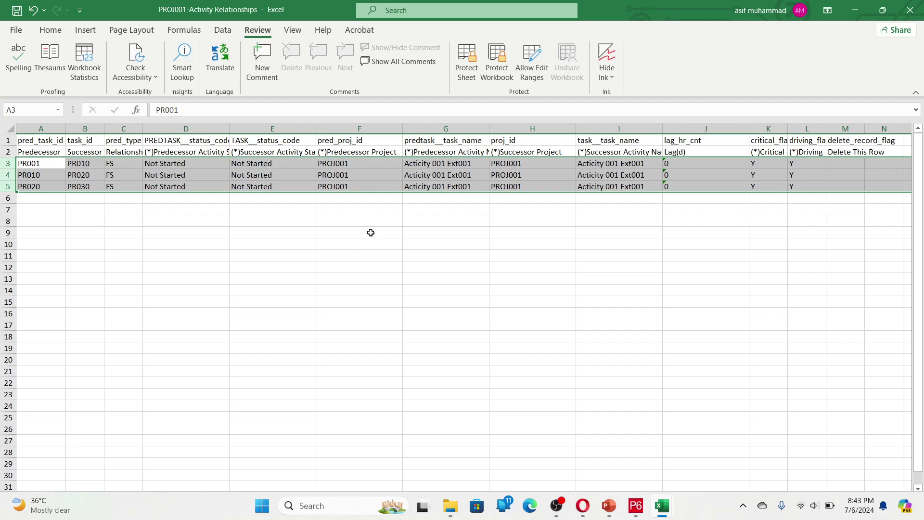
left_click_drag(372, 167, 369, 183)
left_click_drag(531, 165, 532, 186)
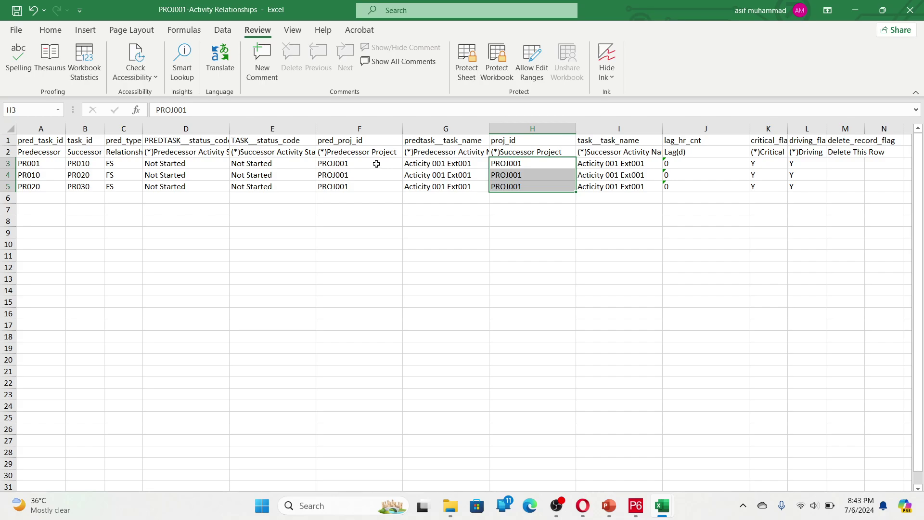
left_click(376, 164)
left_click_drag(377, 164, 374, 184)
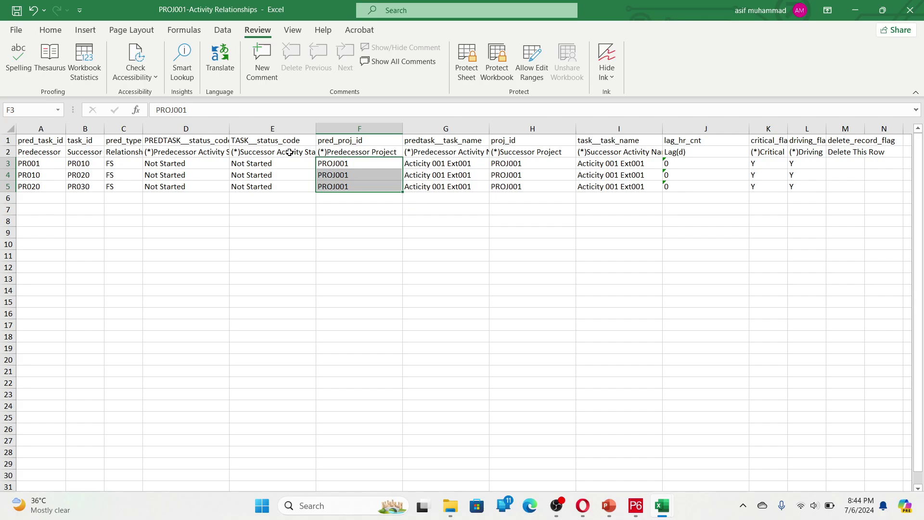
Close the PROJ001 and TRP001 workbooks, choosing Don't Save for each.
left_click(912, 19)
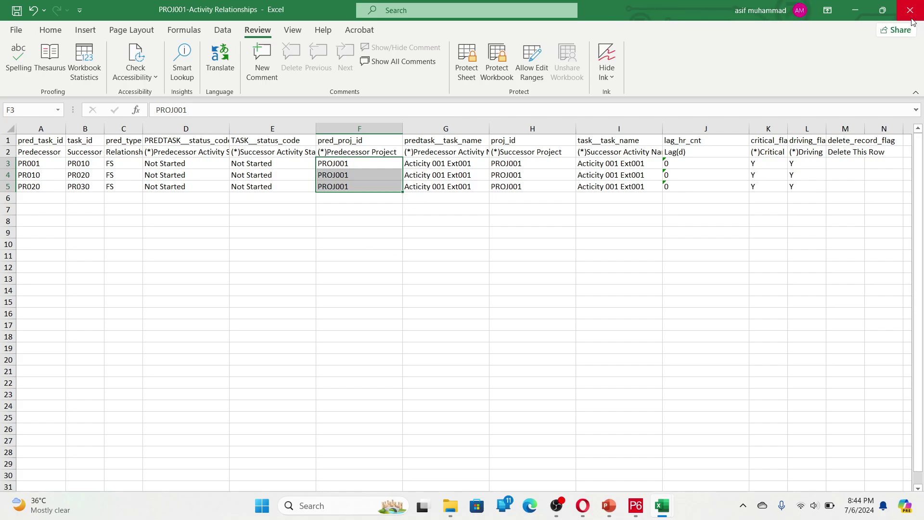
left_click(913, 20)
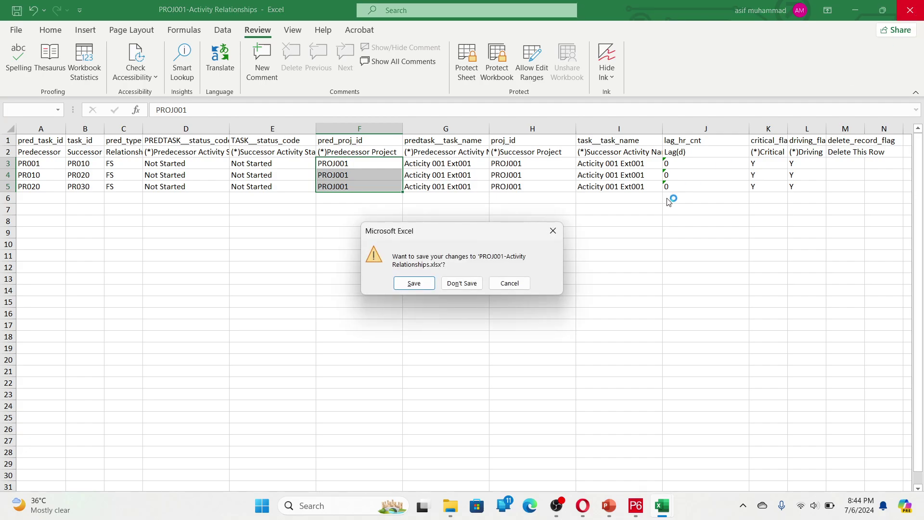
left_click(463, 284)
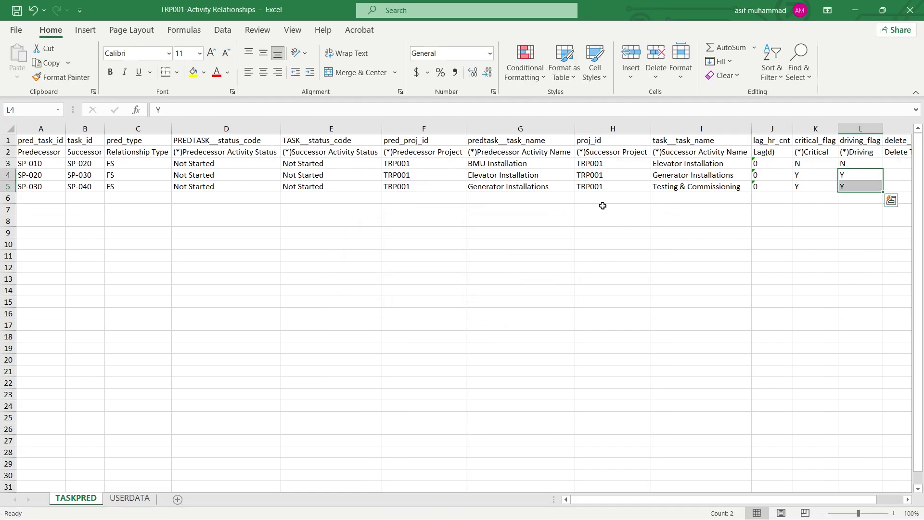
left_click(910, 10)
left_click(471, 285)
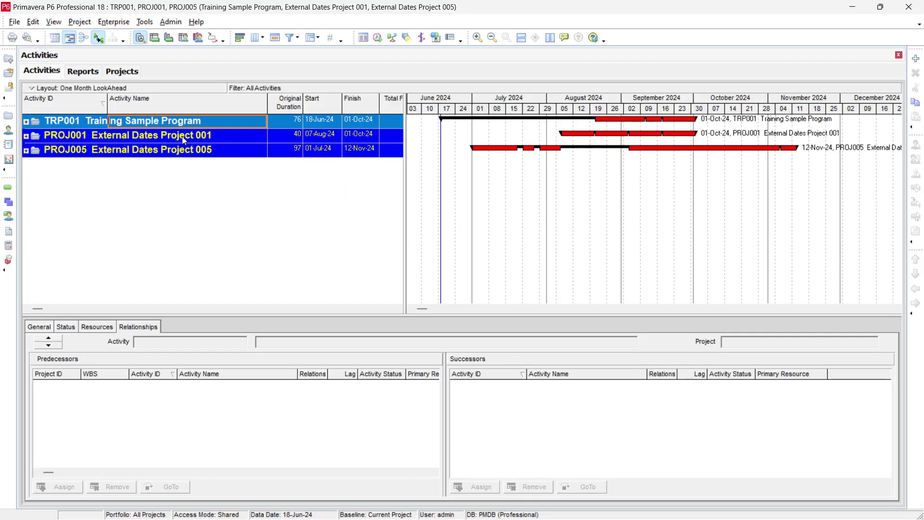
Select PROJ001 and open the Reports list from Tools > Reports.
left_click(182, 137)
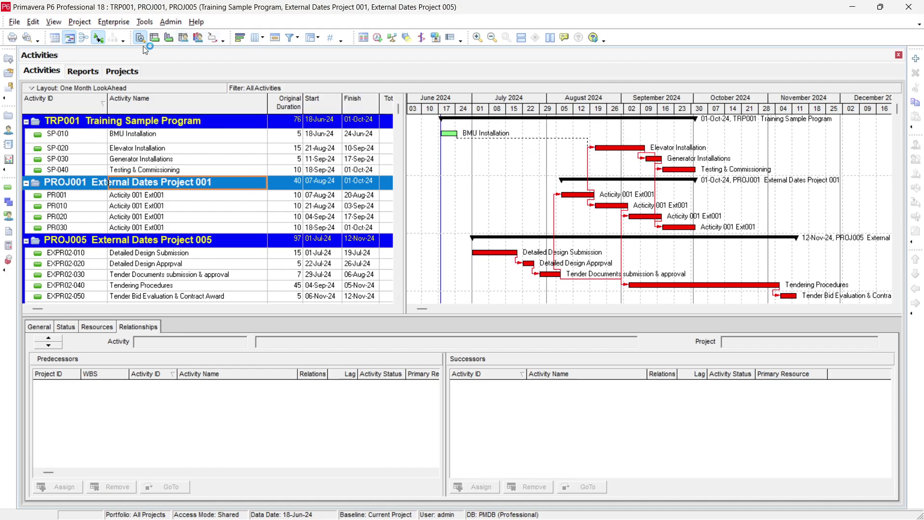
left_click(139, 24)
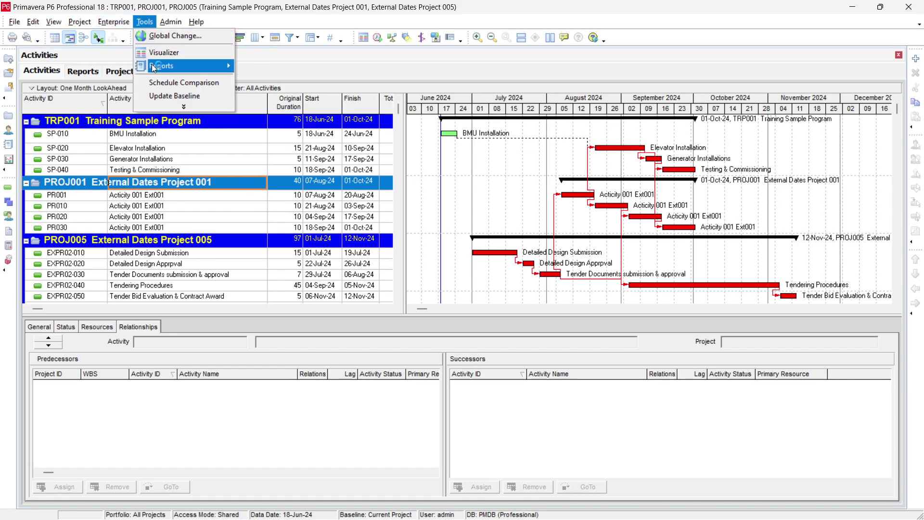
mouse_move(186, 65)
left_click(273, 67)
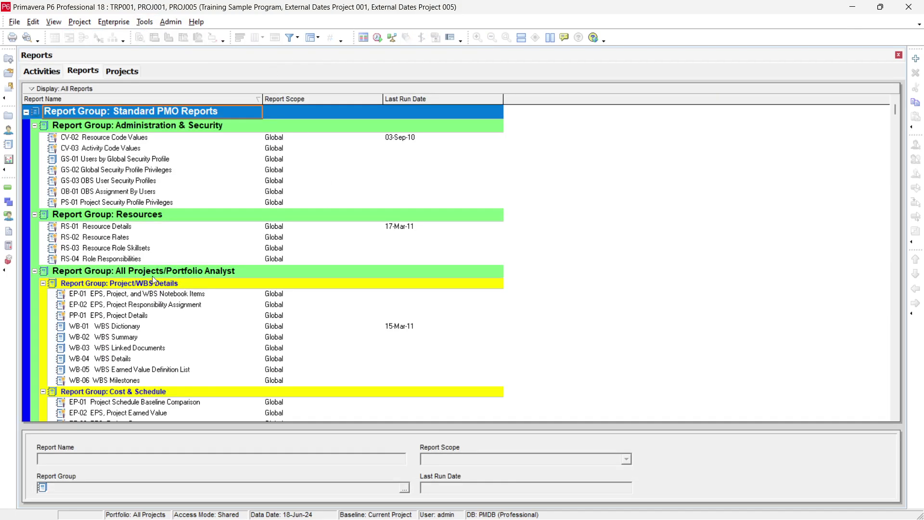
Start a new report with Activity Relationships as its subject area.
left_click(917, 58)
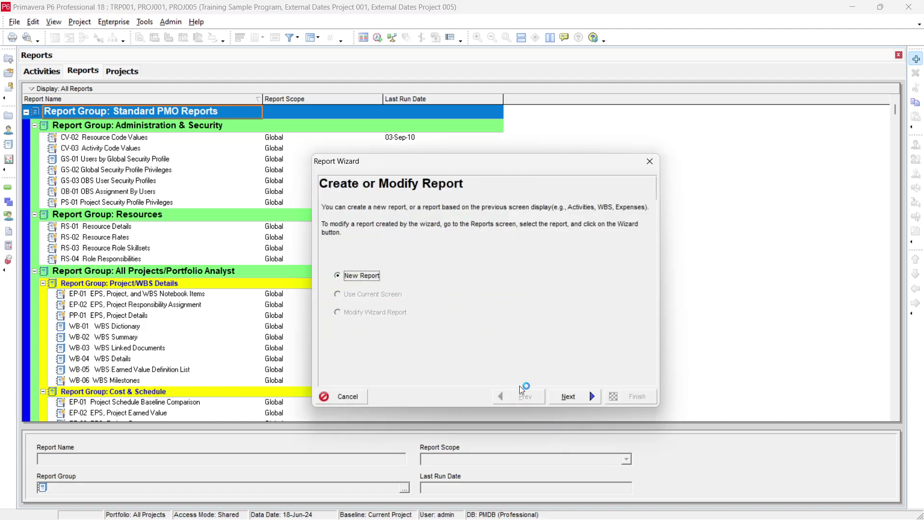
left_click(570, 398)
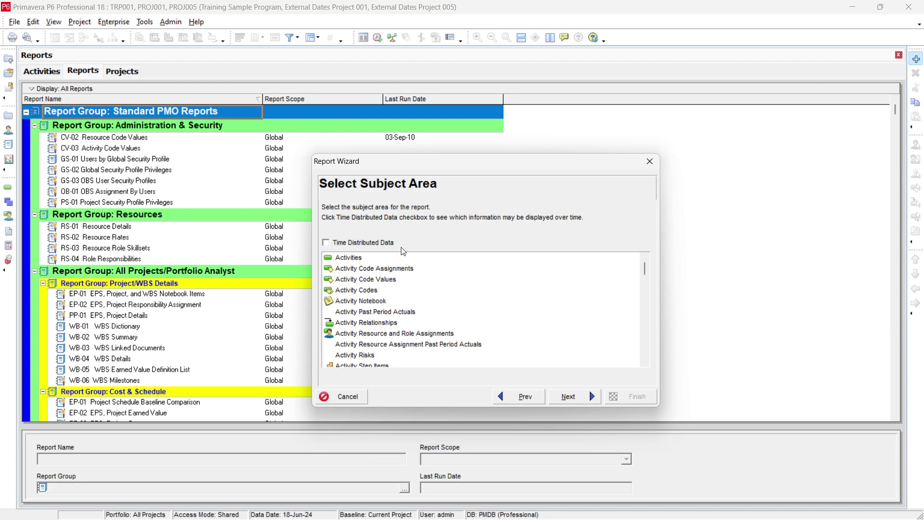
left_click(357, 324)
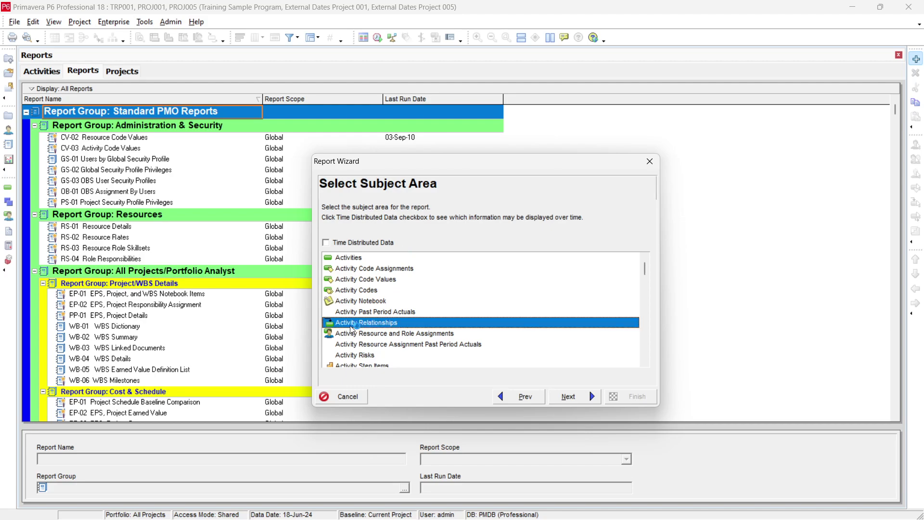
left_click(573, 398)
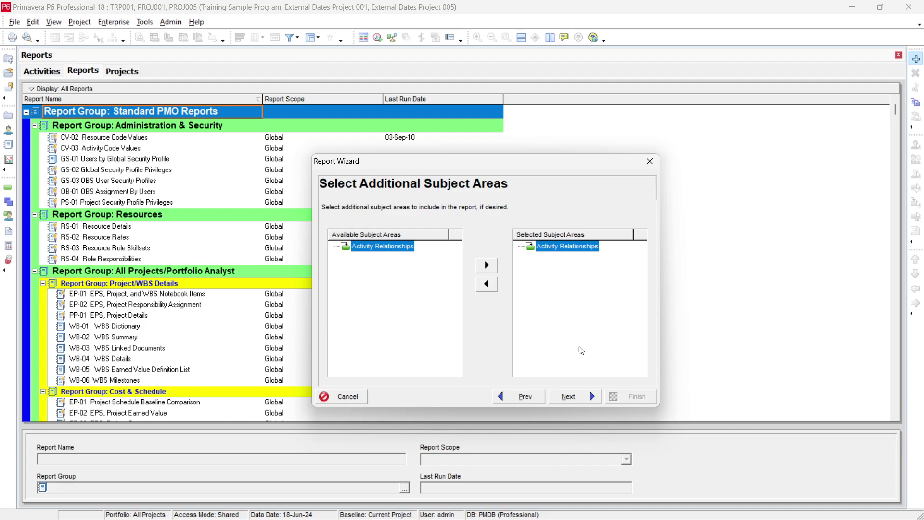
left_click(575, 403)
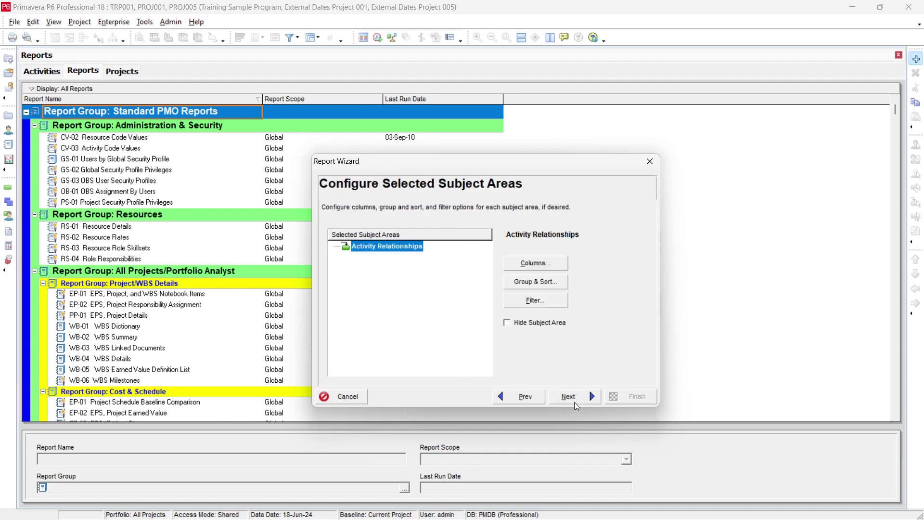
Add Predecessor Project, ID, Name and Details as the leading report columns.
left_click(557, 264)
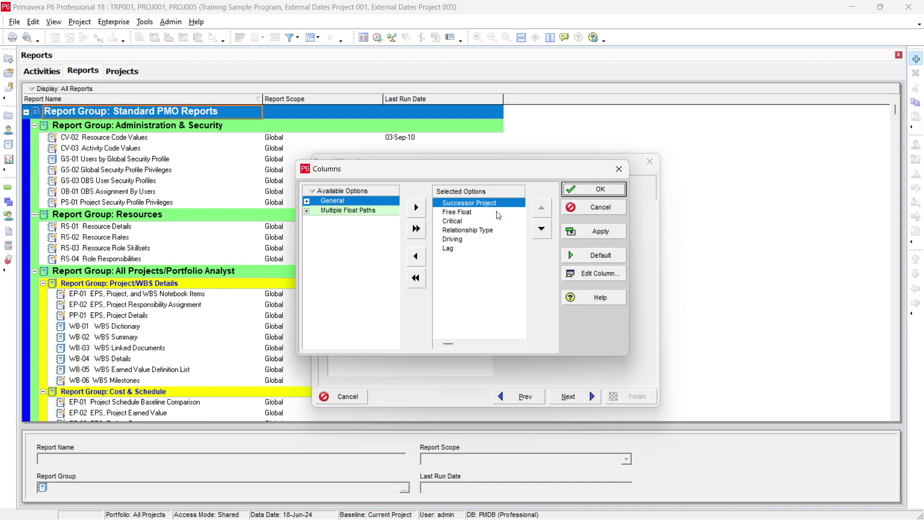
left_click(307, 201)
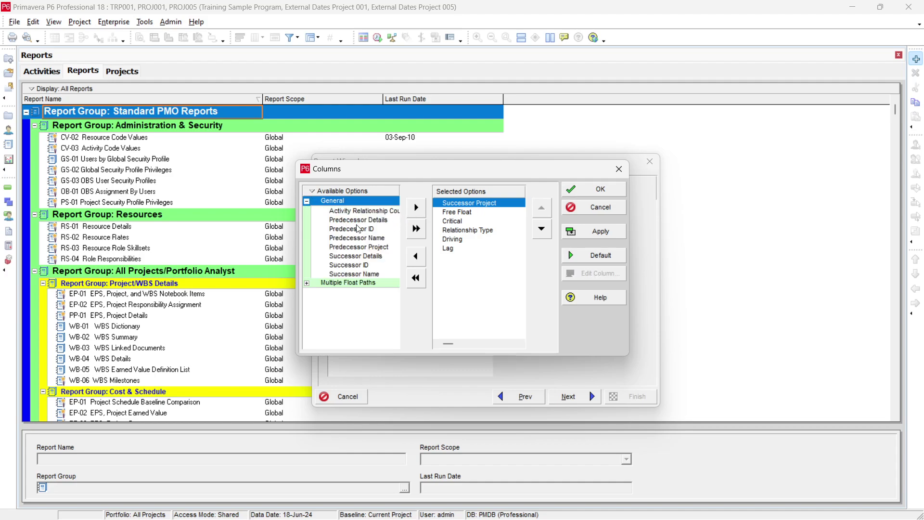
left_click(377, 248)
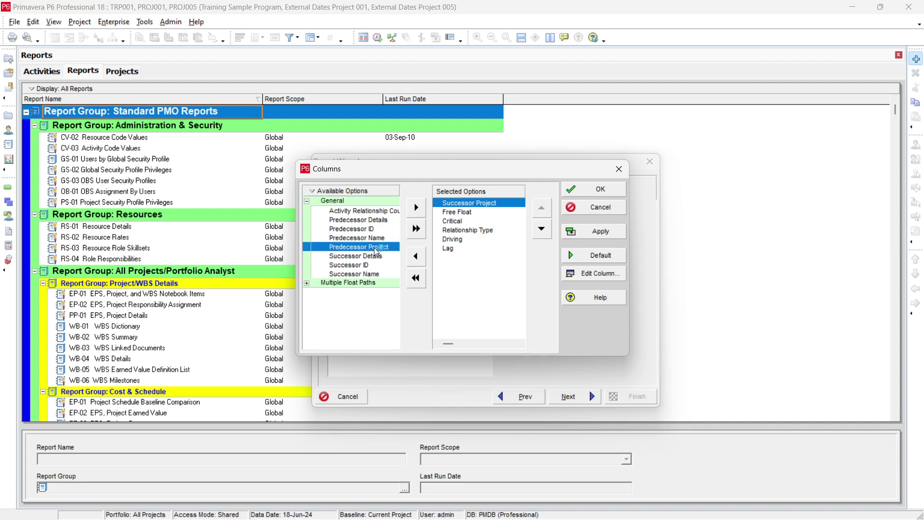
left_click(417, 208)
left_click(542, 210)
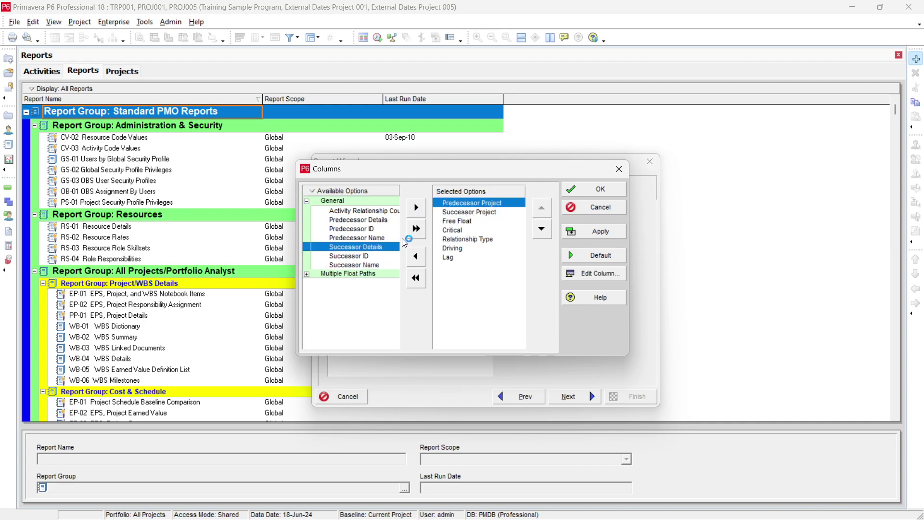
left_click(357, 237)
left_click(418, 214)
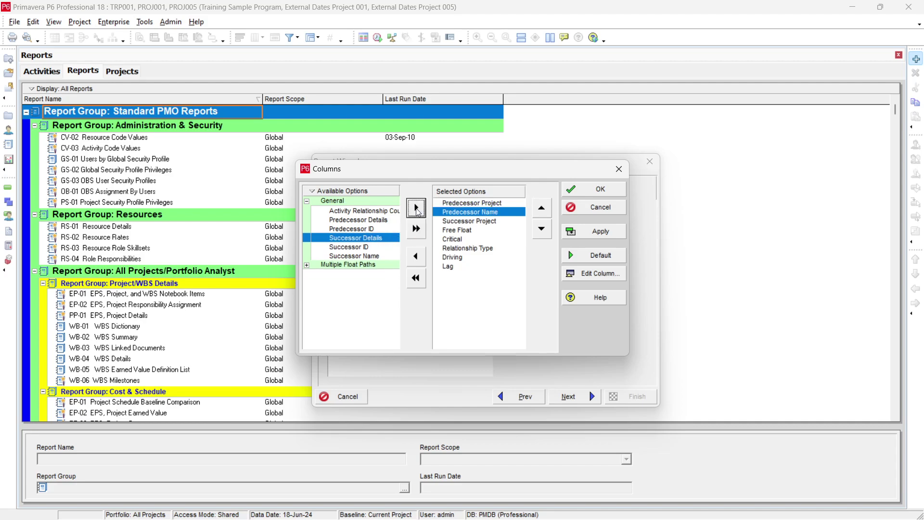
left_click(373, 229)
left_click(424, 207)
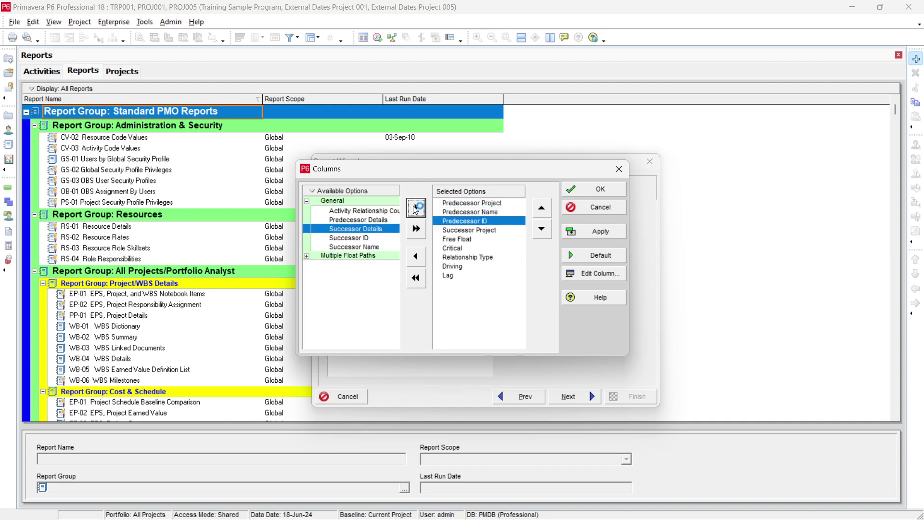
left_click(542, 208)
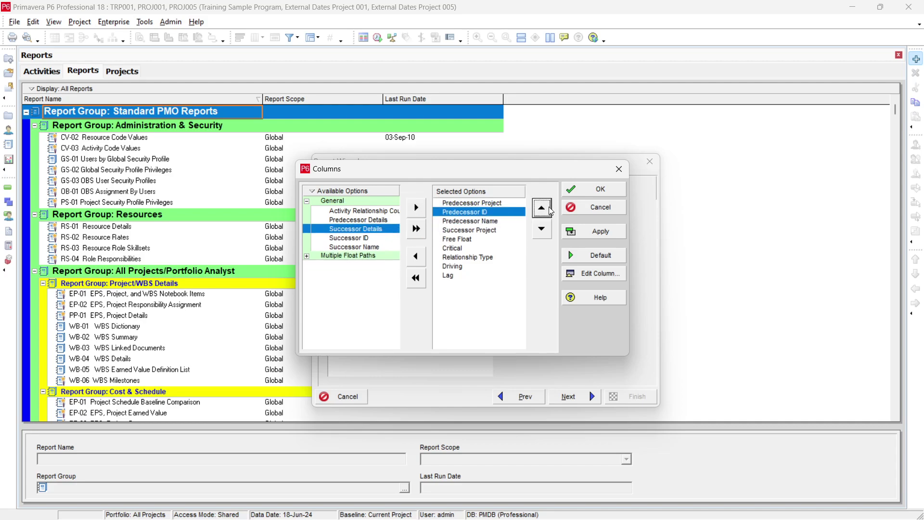
left_click(380, 222)
left_click(449, 221)
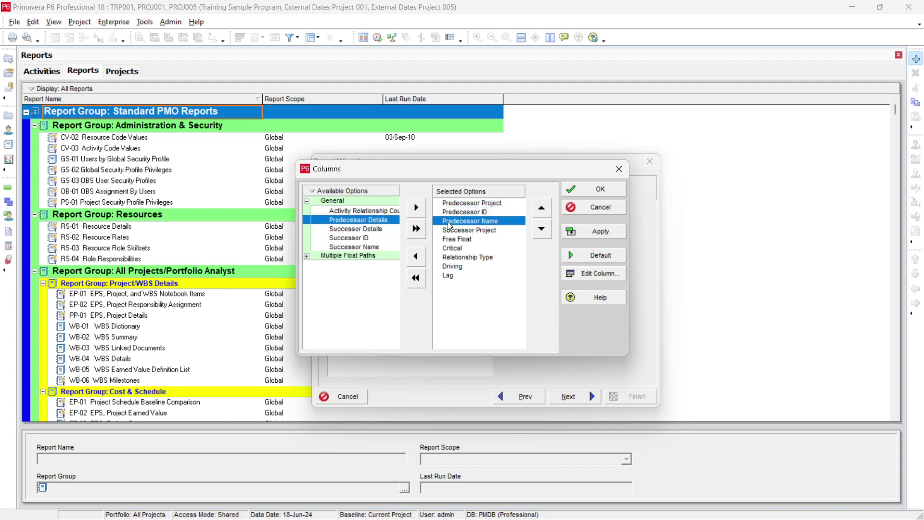
left_click(417, 208)
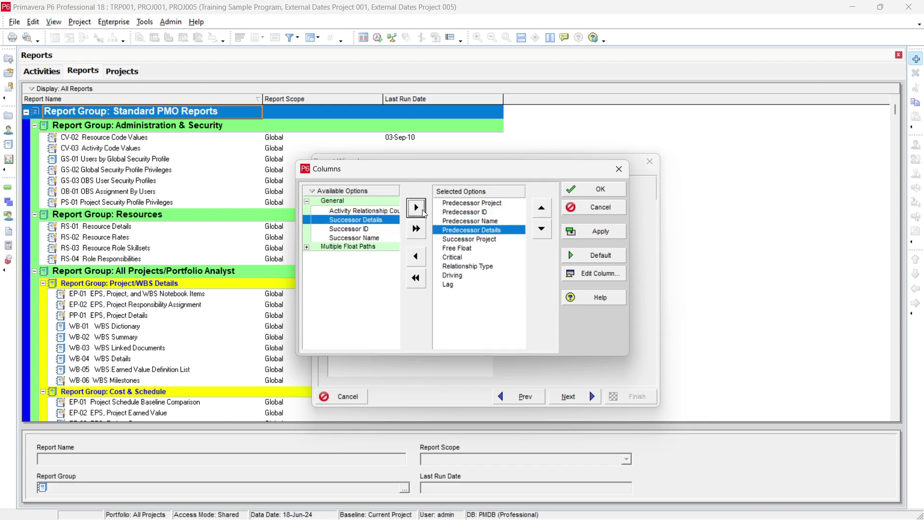
Add Successor ID, Name and Details after Successor Project, then apply the column selection.
left_click(456, 241)
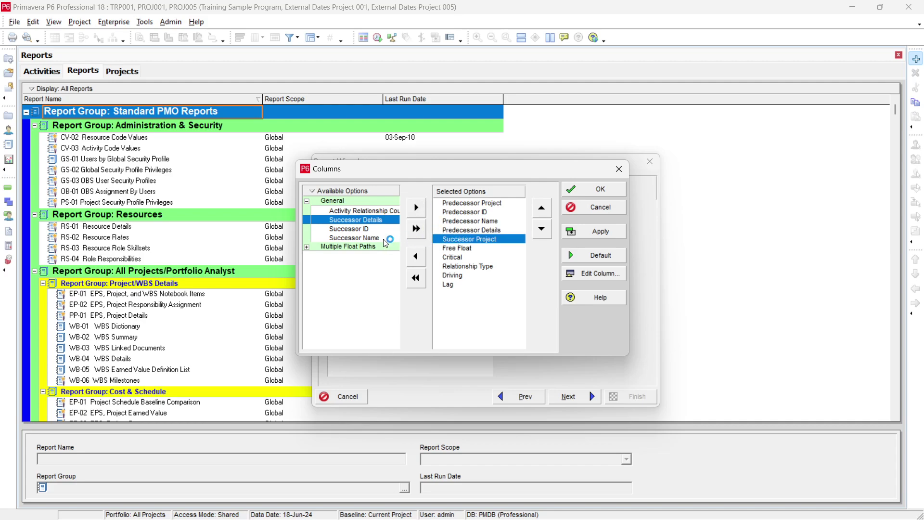
left_click(366, 229)
left_click(417, 208)
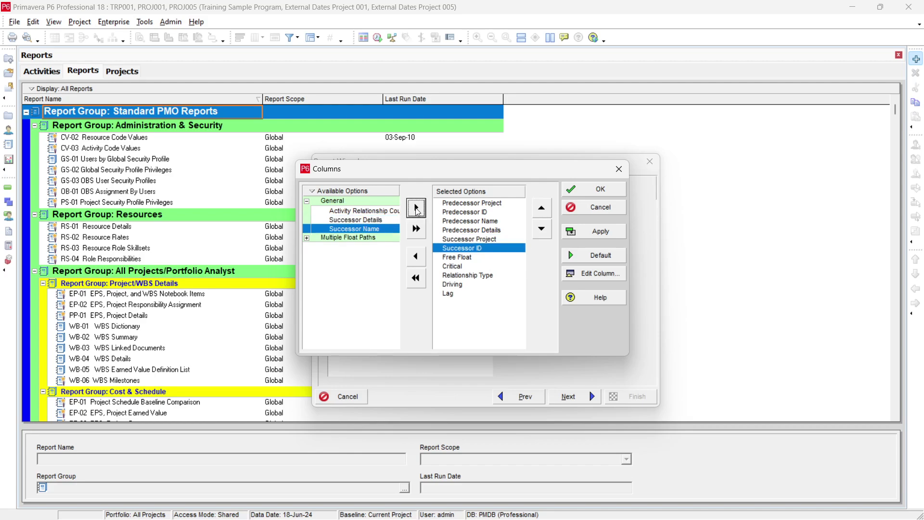
left_click(417, 208)
left_click(371, 220)
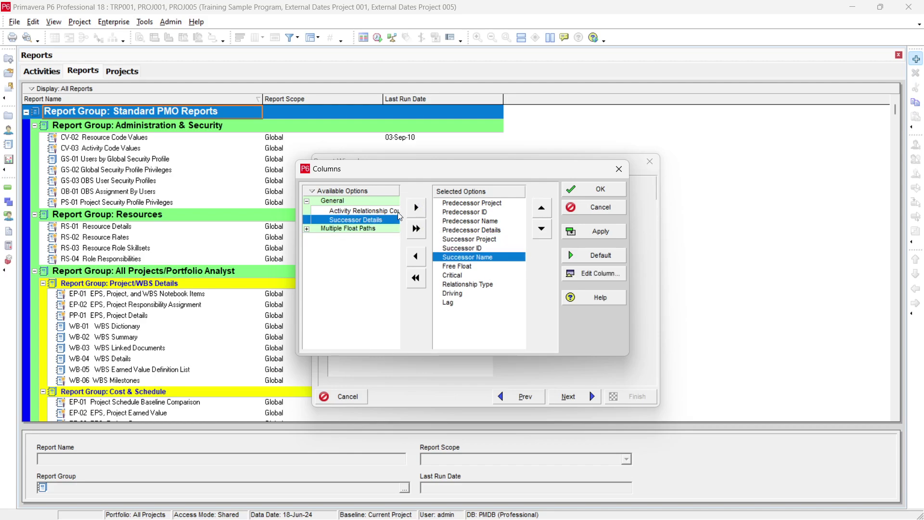
left_click(417, 208)
left_click(398, 212)
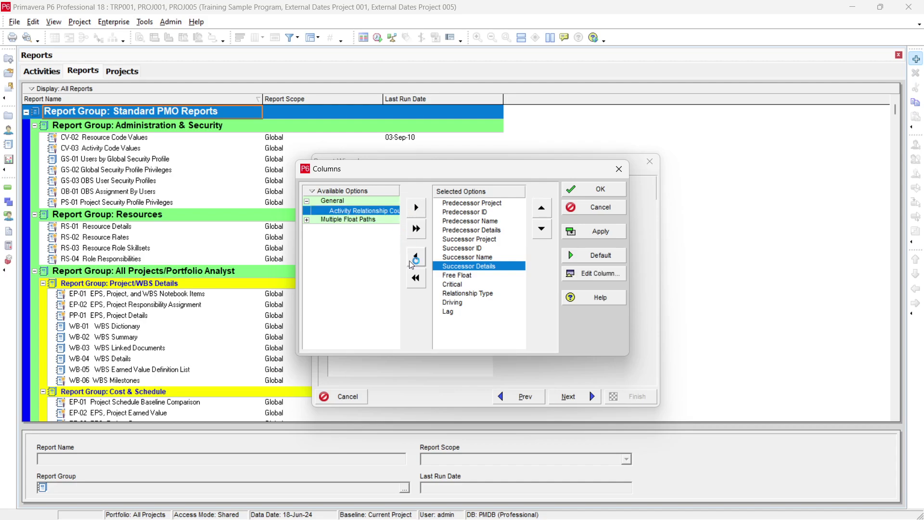
left_click(475, 280)
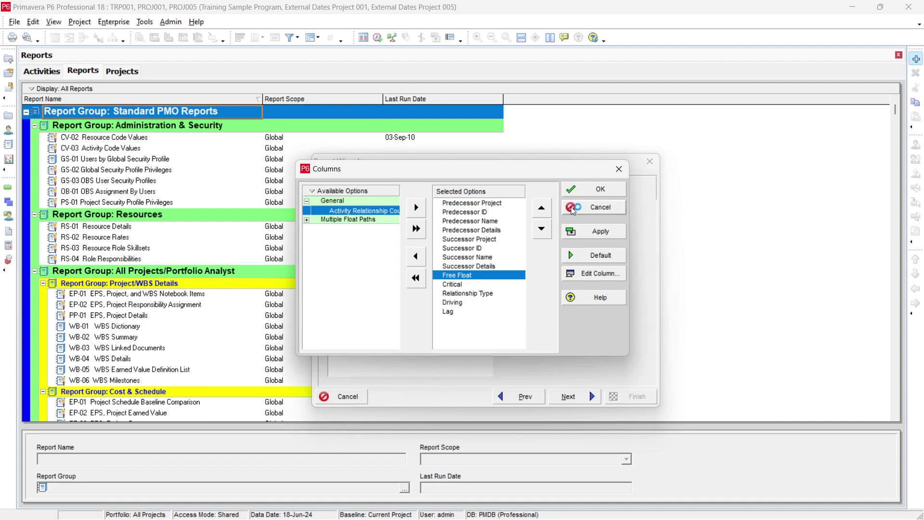
left_click(596, 236)
Group the report by Project in Group & Sort.
left_click(597, 206)
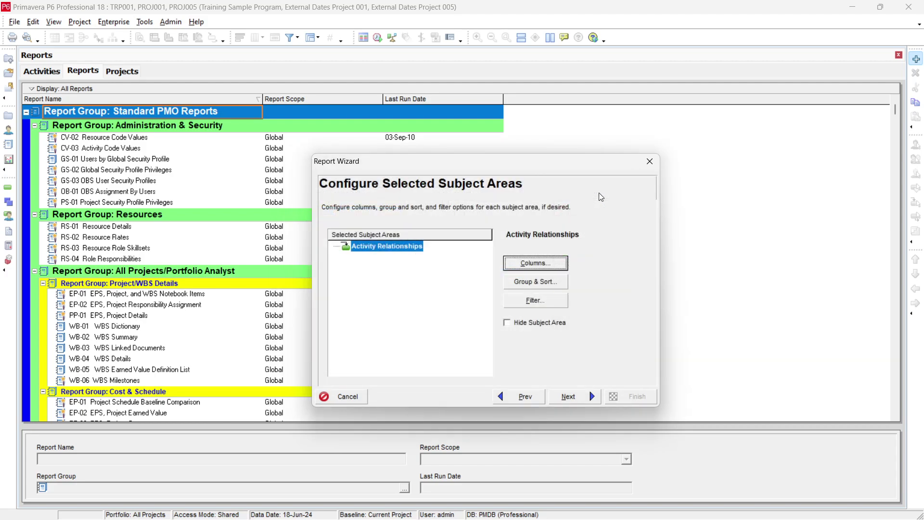
left_click(529, 283)
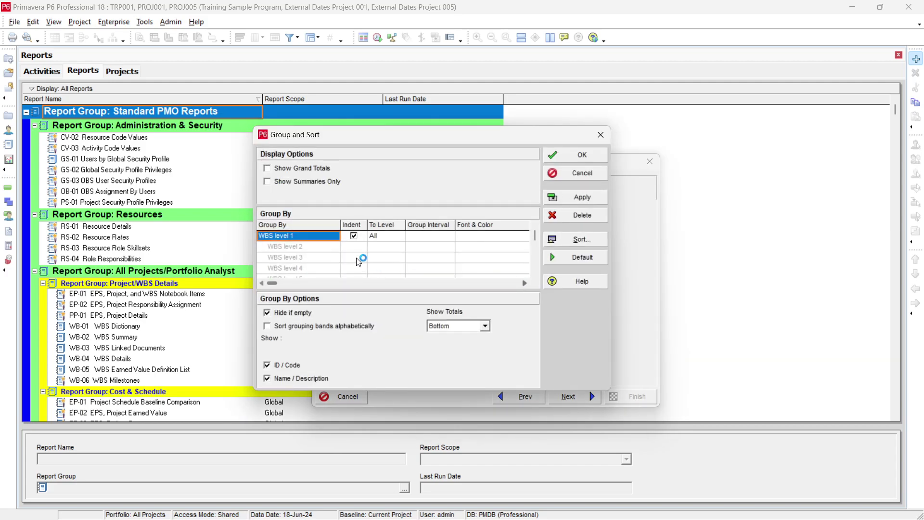
left_click(333, 240)
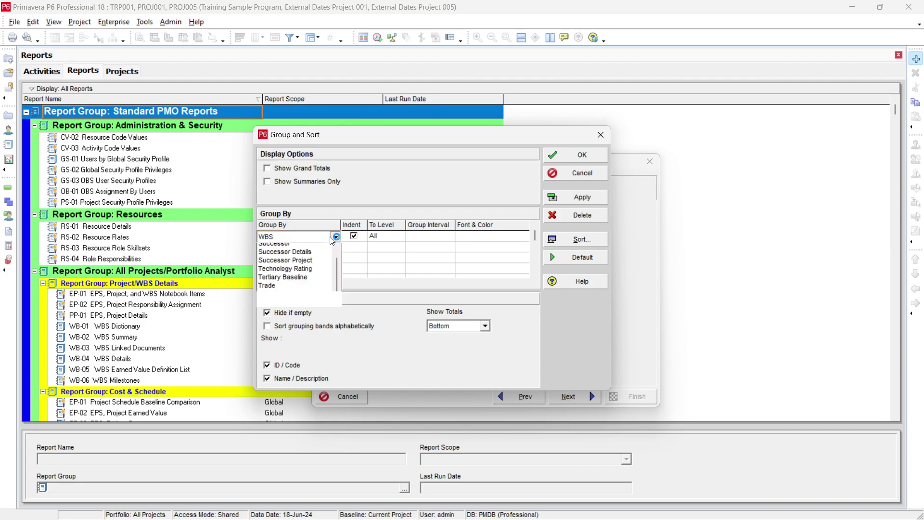
scroll(333, 241, "up", 7)
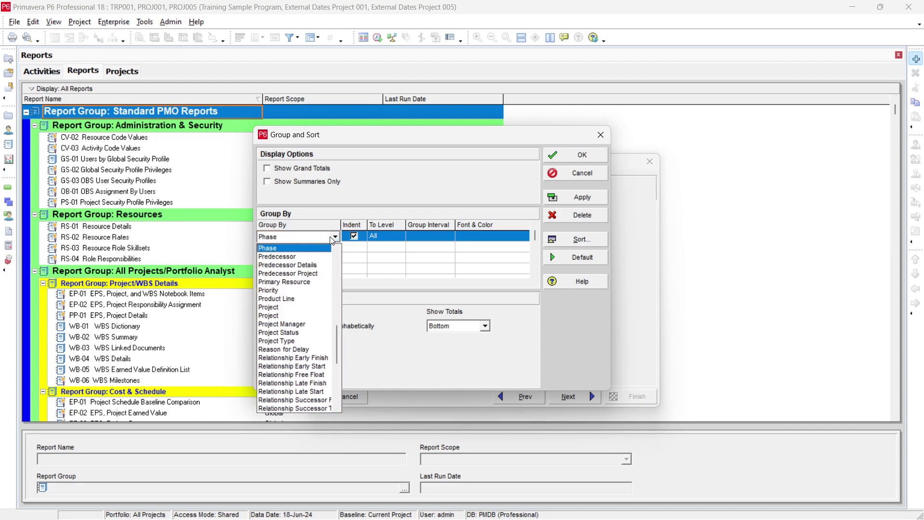
left_click(295, 316)
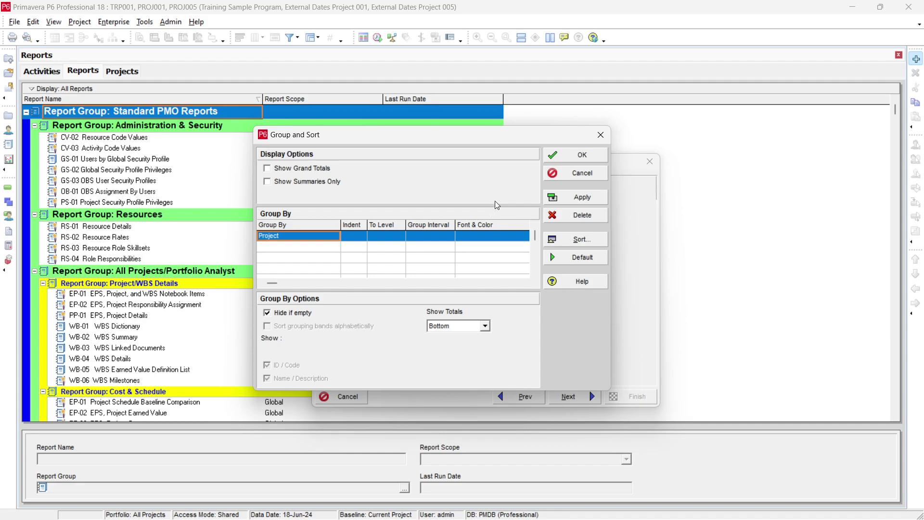
left_click(581, 202)
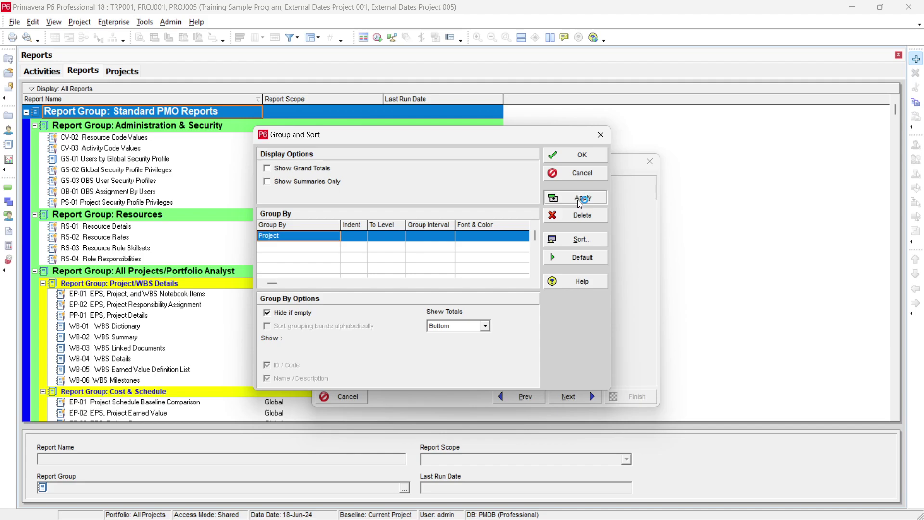
left_click(578, 155)
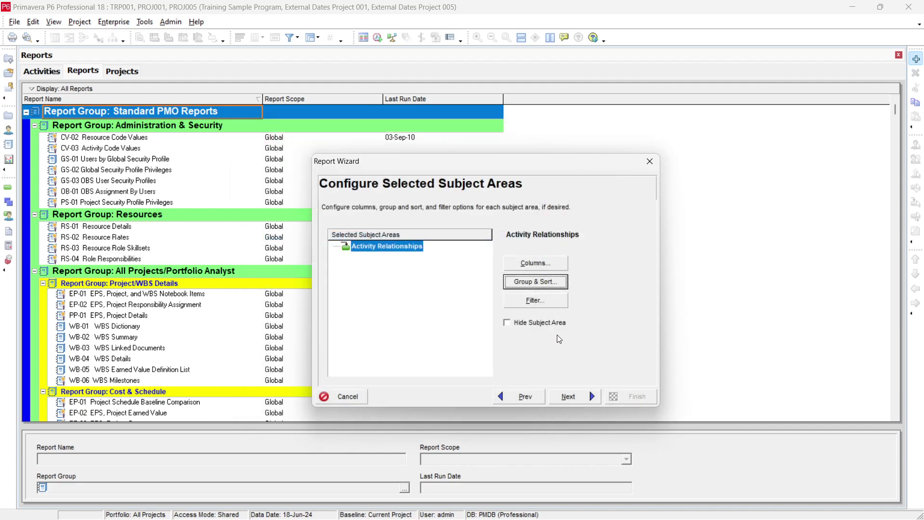
Open the report filter and close it without adding any criteria.
left_click(534, 301)
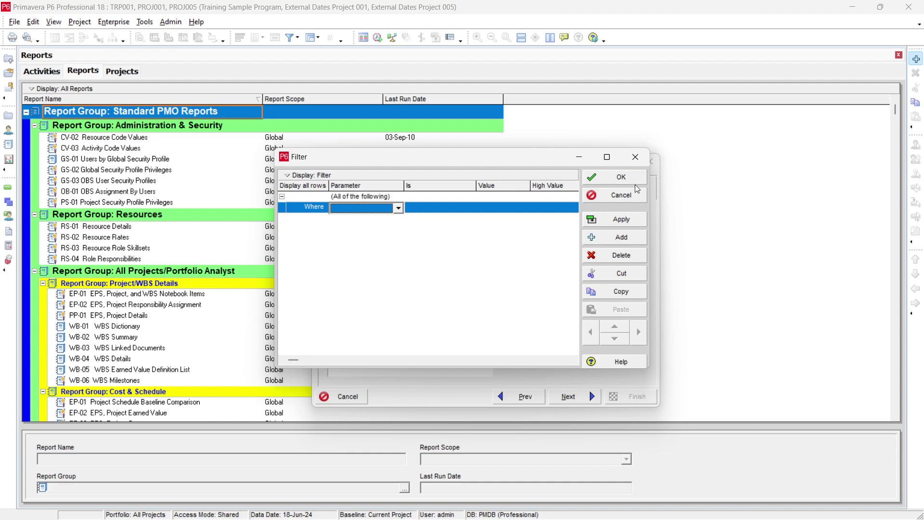
left_click(621, 177)
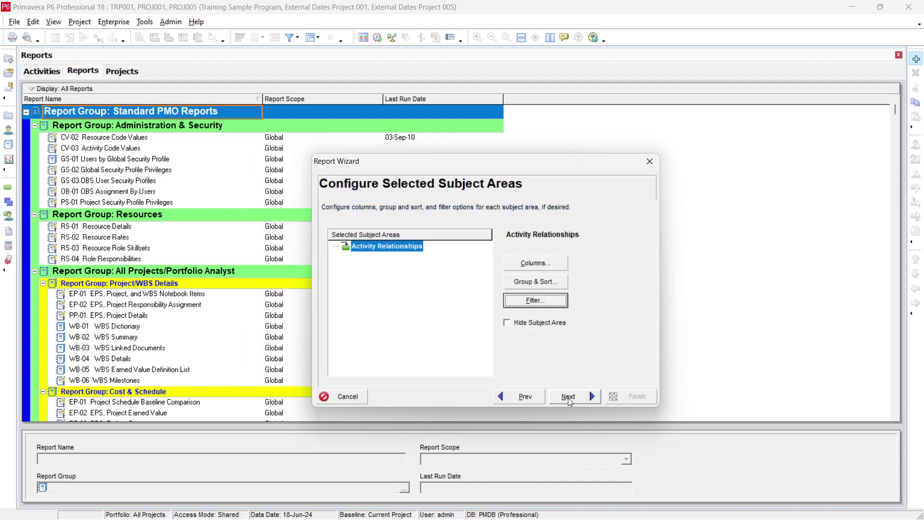
left_click(568, 398)
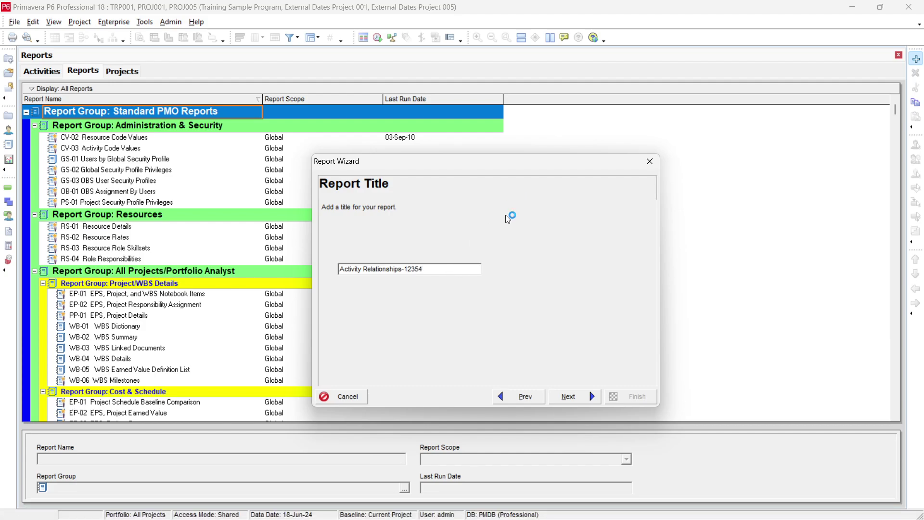
Change the report title to Activity Relationships-1234 and generate the report.
key("BackSpace")
key("BackSpace")
type("4")
left_click(574, 398)
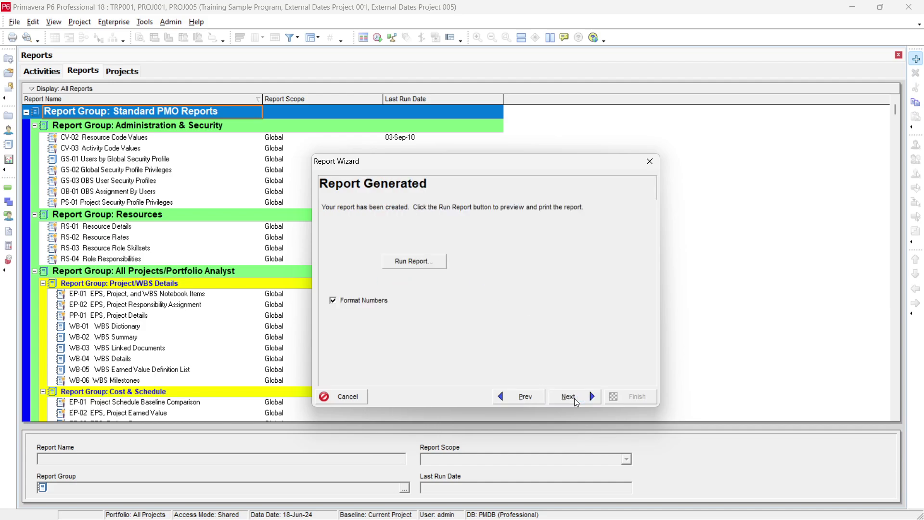
Export the report as a delimited text file, overwriting the existing Activity Relationships-1234.csv.
left_click(414, 261)
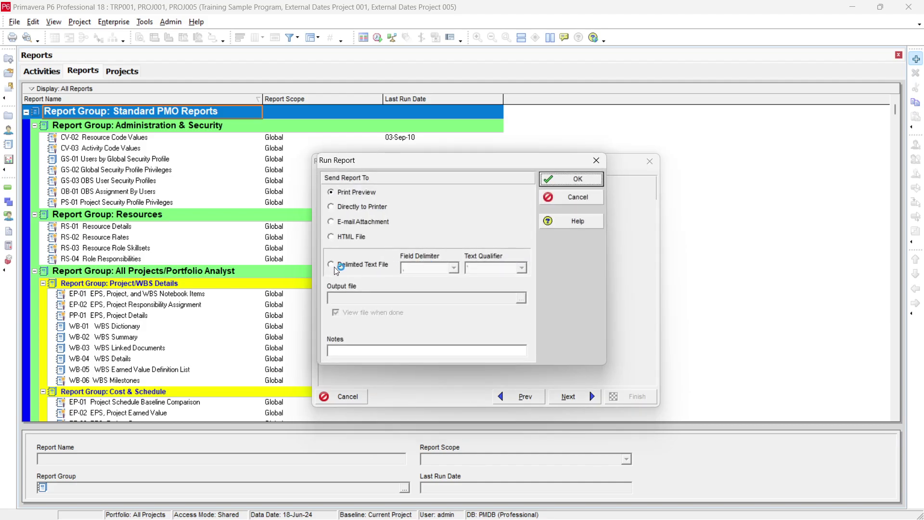
left_click(365, 266)
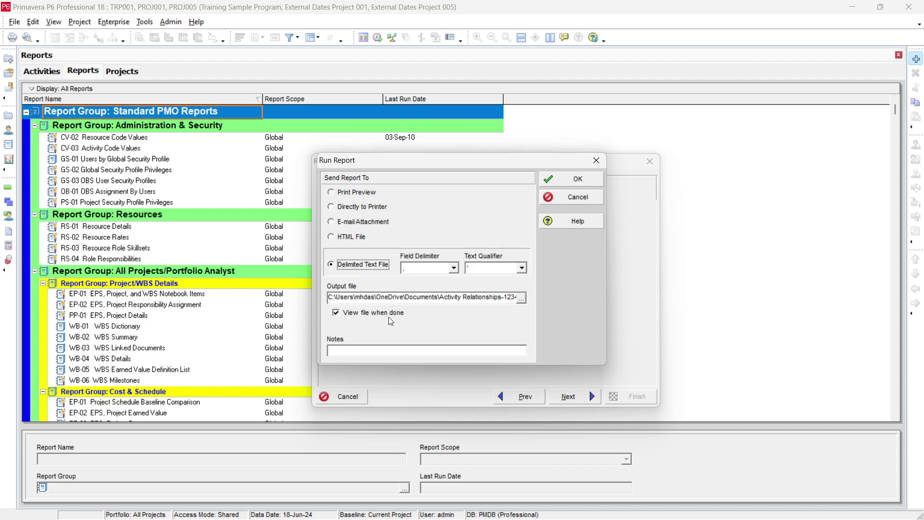
left_click(524, 300)
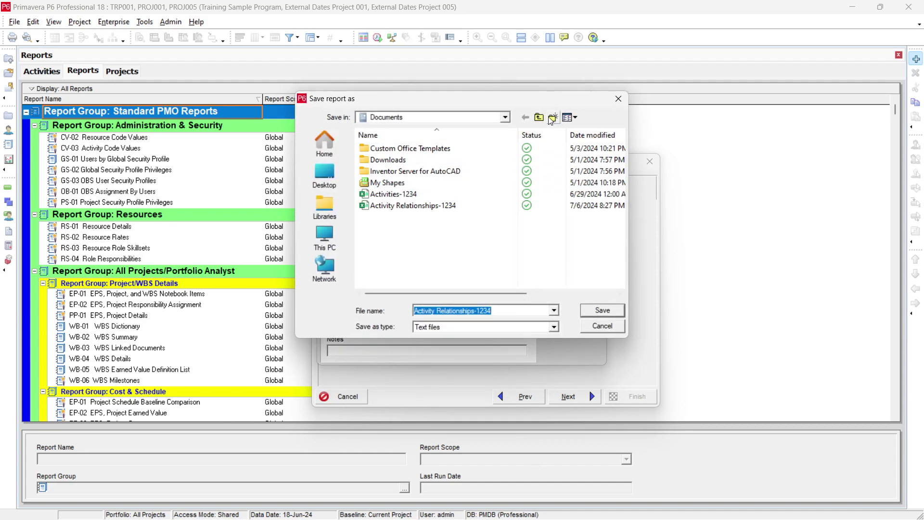
left_click(324, 236)
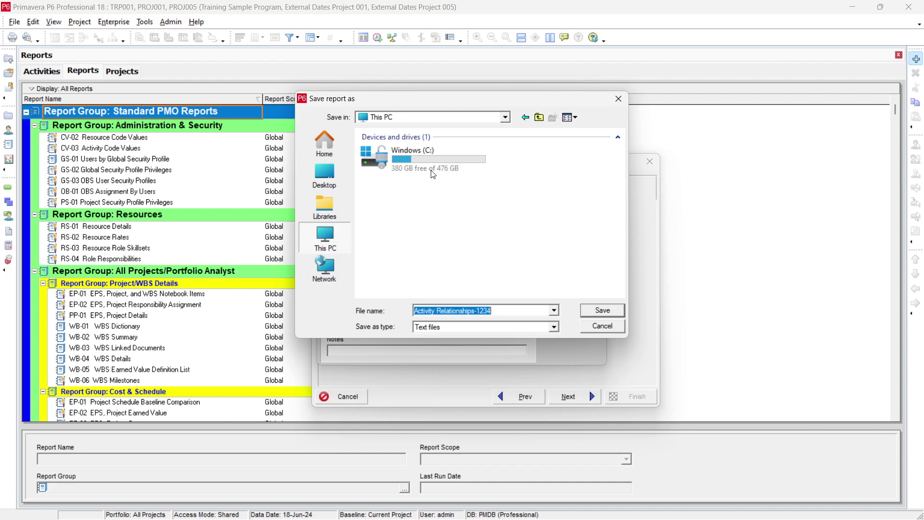
double_click(423, 161)
double_click(429, 149)
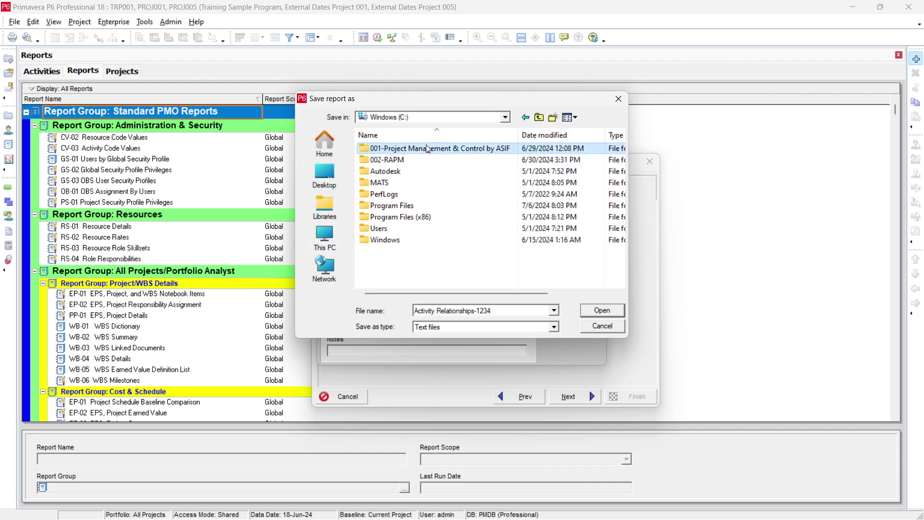
double_click(414, 240)
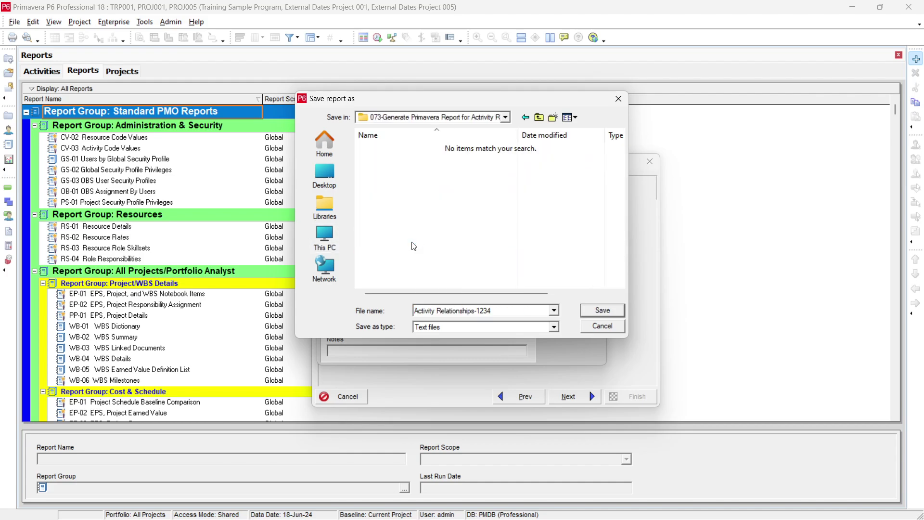
left_click(602, 327)
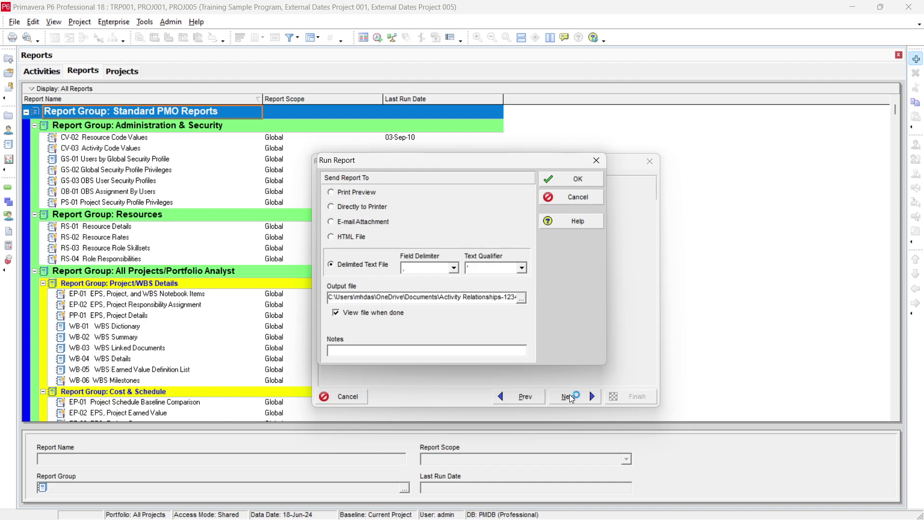
left_click(573, 179)
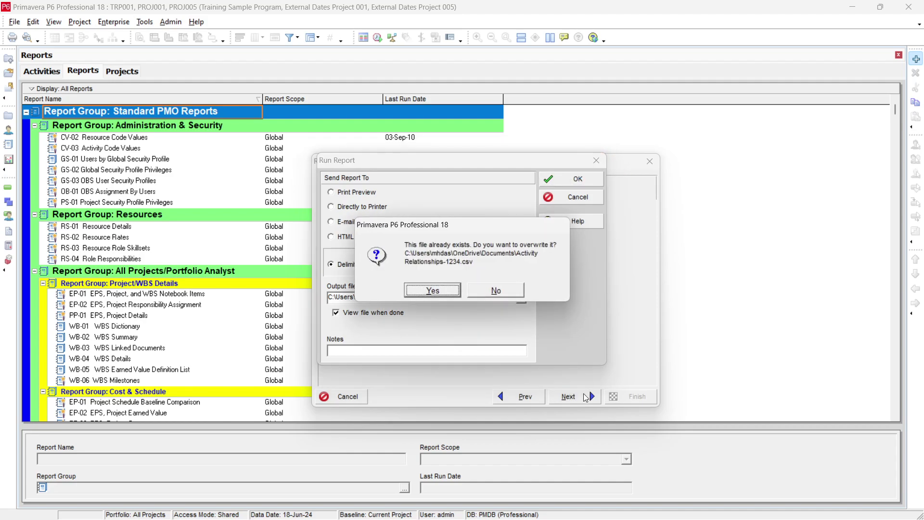
left_click(432, 291)
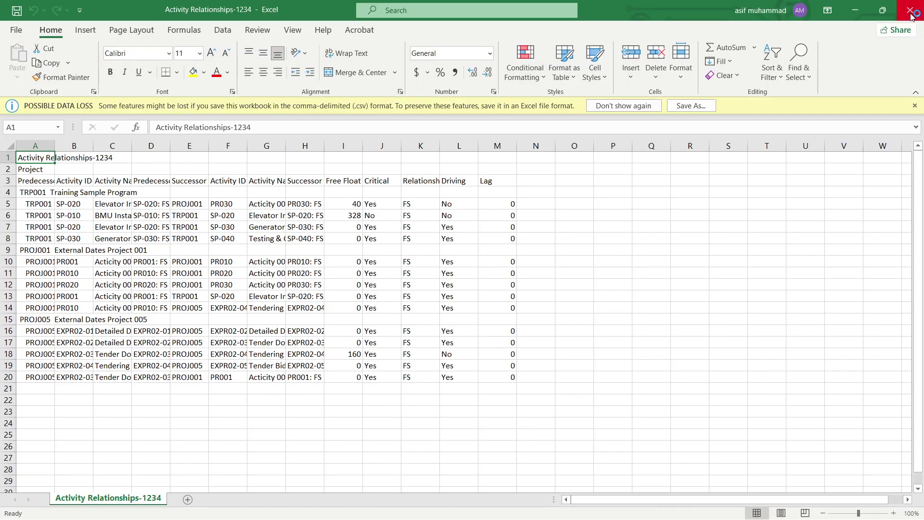
Close the spreadsheet, rerun the delimited export and overwrite the CSV again.
left_click(910, 9)
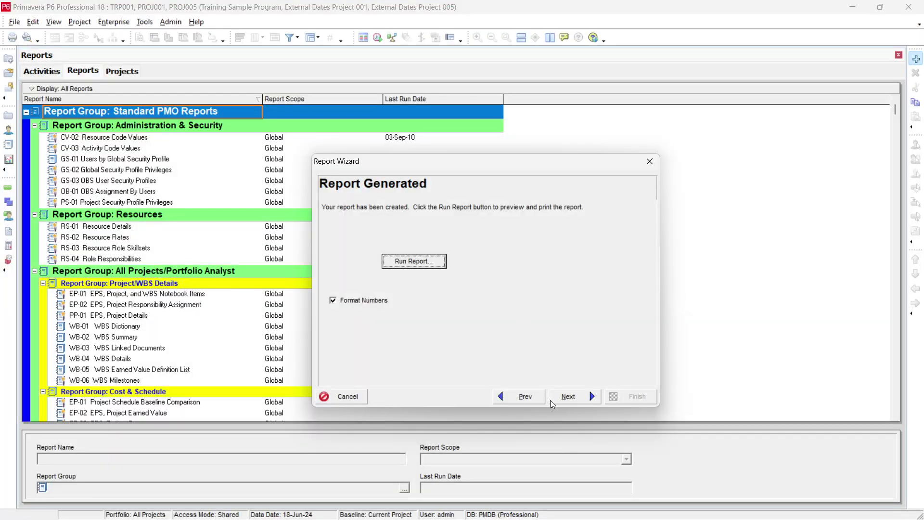
left_click(573, 397)
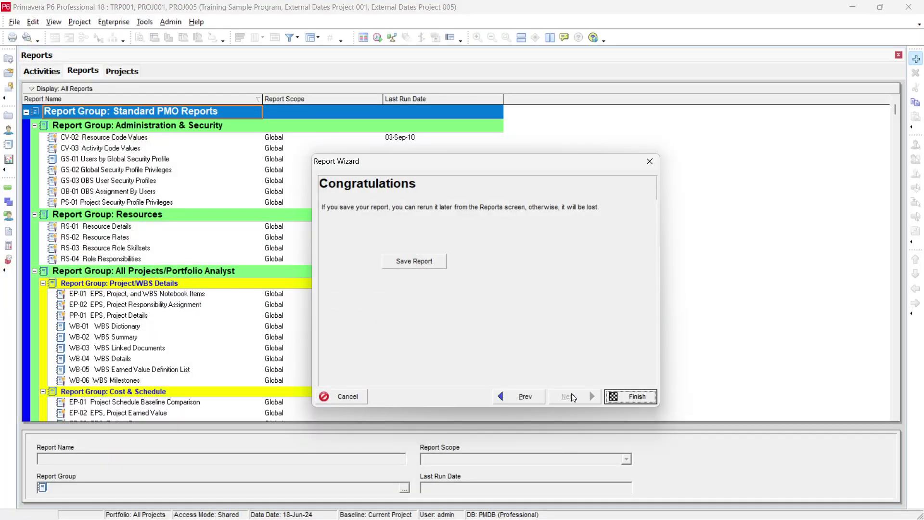
left_click(525, 397)
left_click(416, 261)
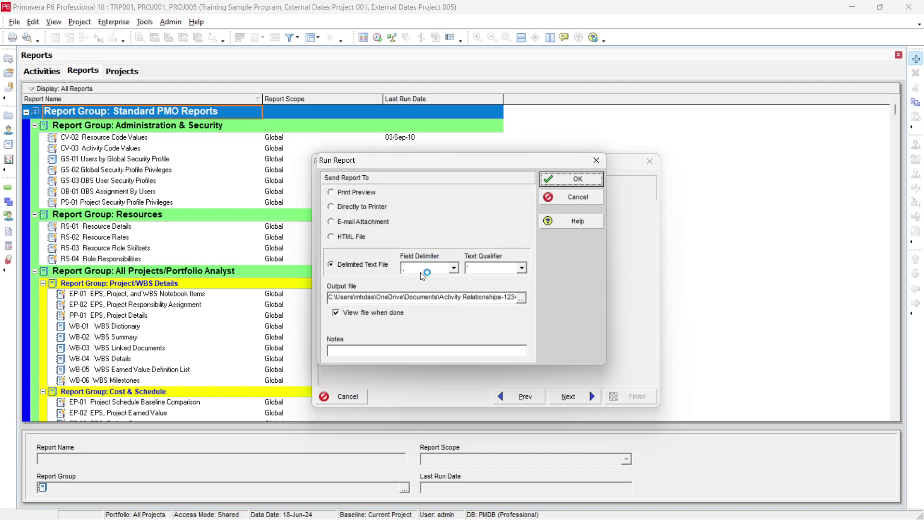
left_click(594, 188)
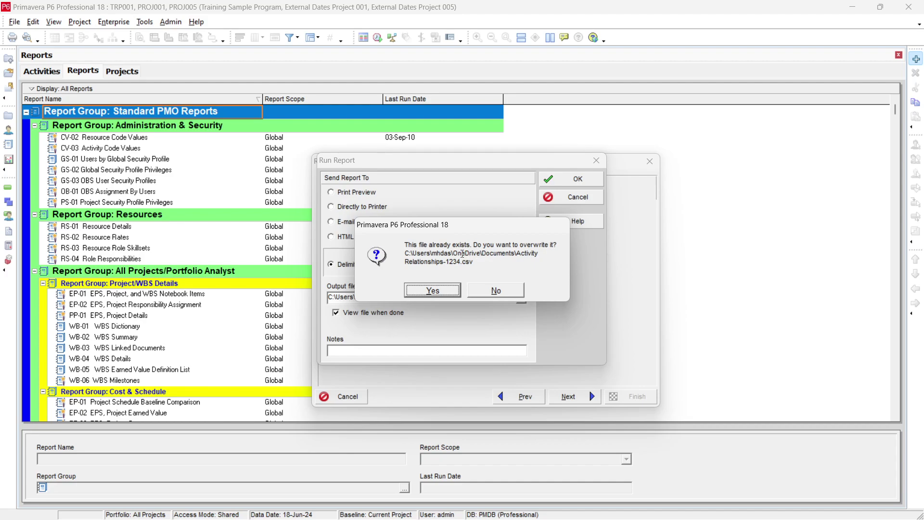
left_click(452, 291)
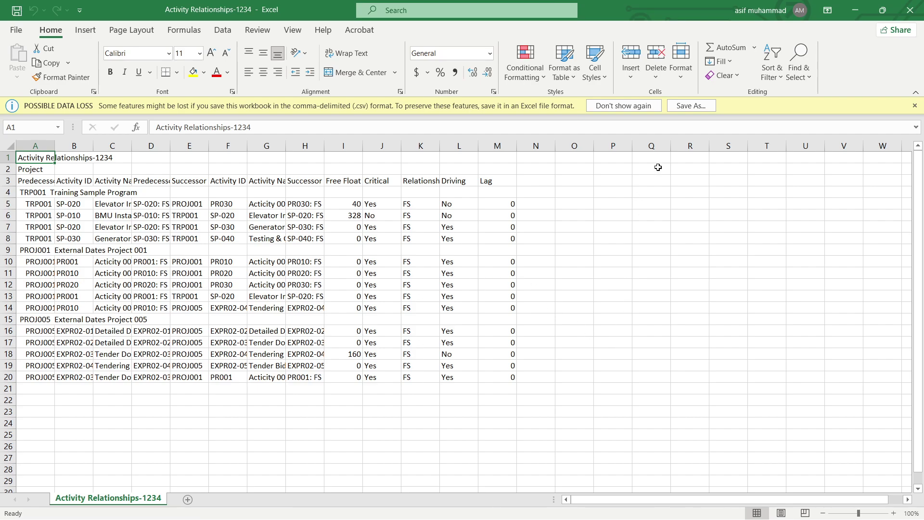
left_click(915, 106)
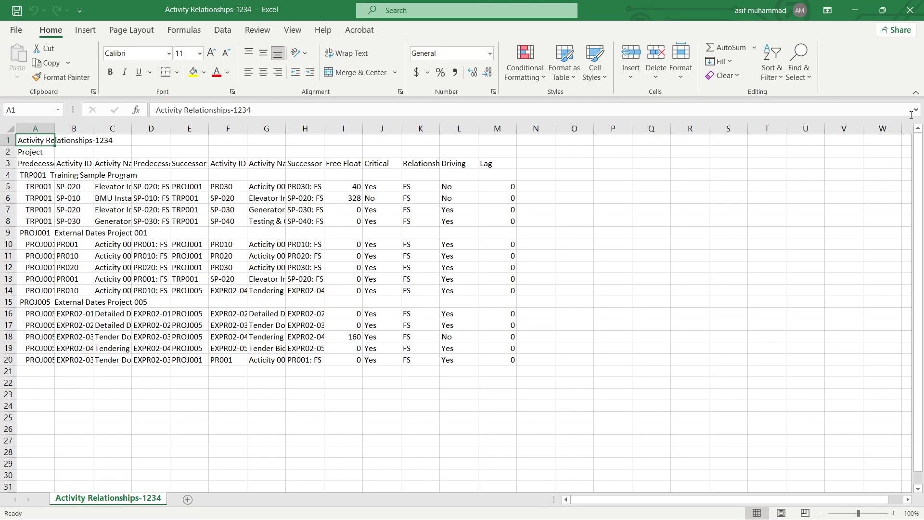
left_click(700, 500)
left_click(9, 128)
double_click(55, 129)
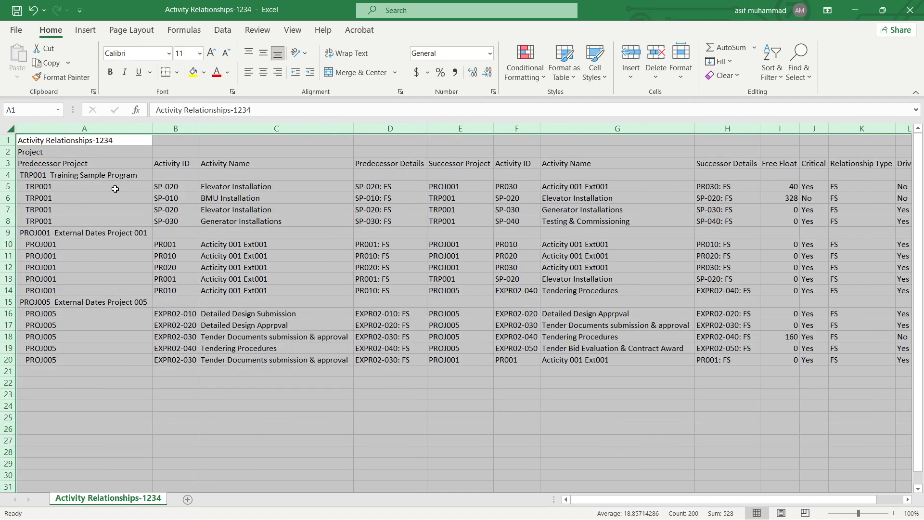
left_click(292, 402)
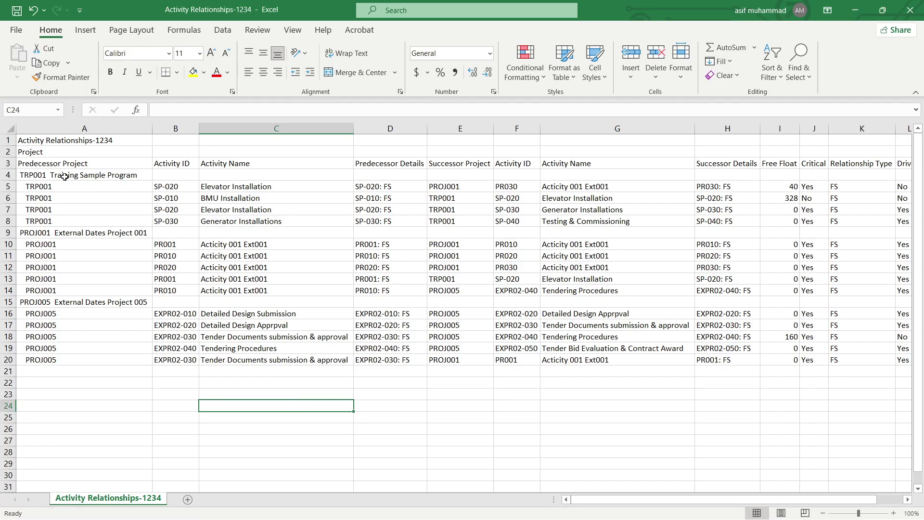
left_click(9, 175)
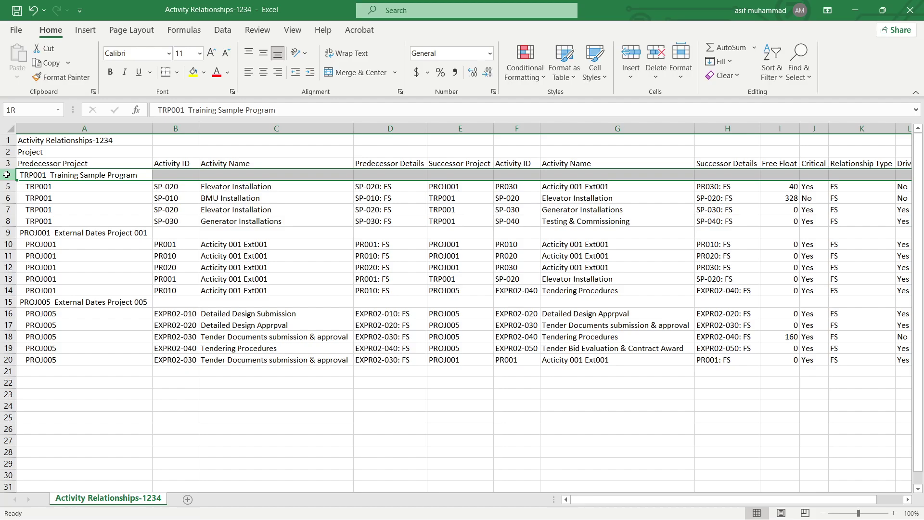
left_click_drag(7, 174, 14, 231)
Fill project rows 4, 9 and 15 (TRP001, PROJ001, PROJ005) yellow, then select B5:B8.
left_click(9, 174)
left_click(193, 72)
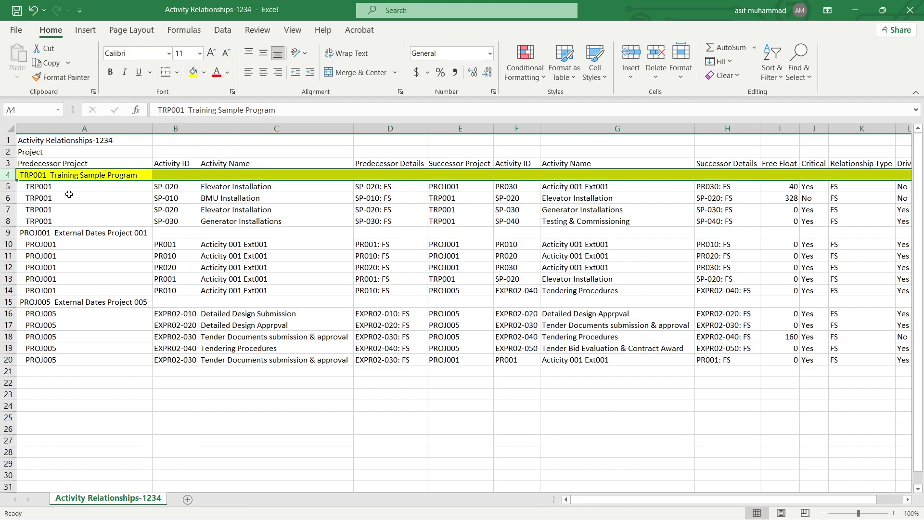
left_click(10, 232)
left_click(193, 72)
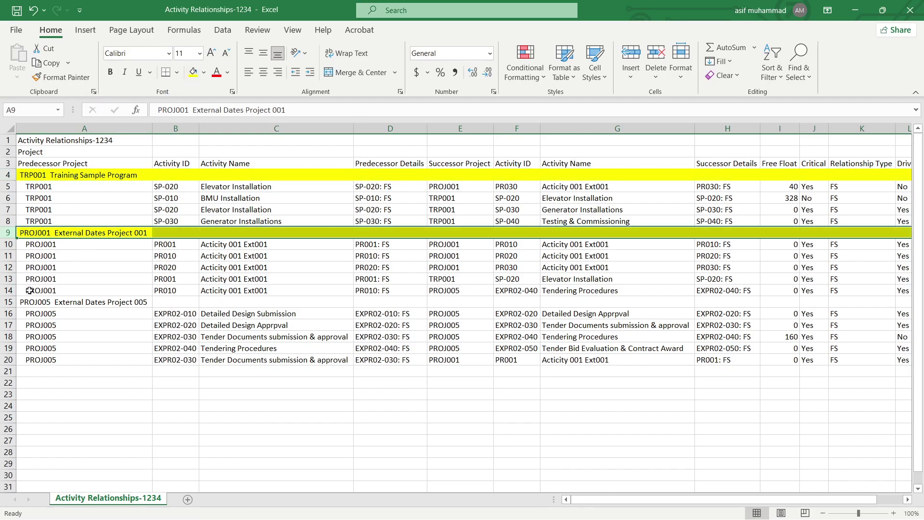
left_click(10, 302)
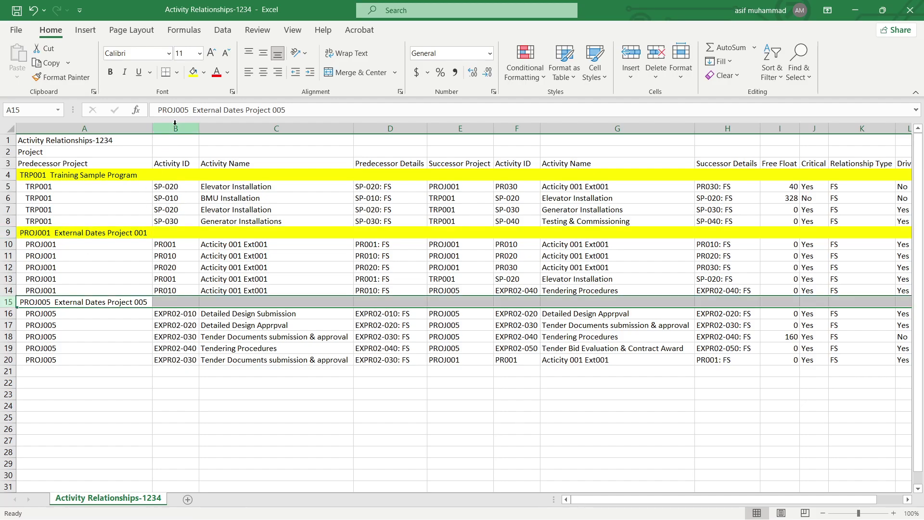
left_click(193, 72)
left_click(165, 395)
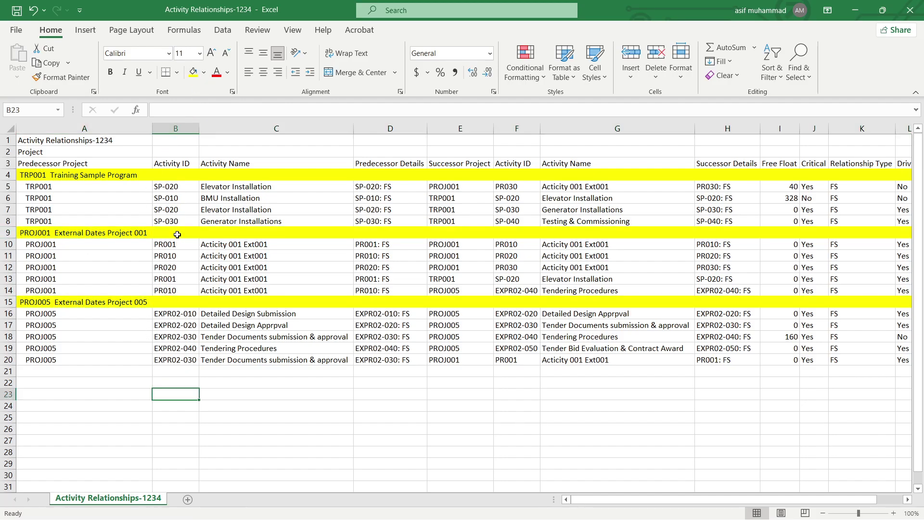
left_click_drag(183, 189, 179, 352)
left_click(181, 316)
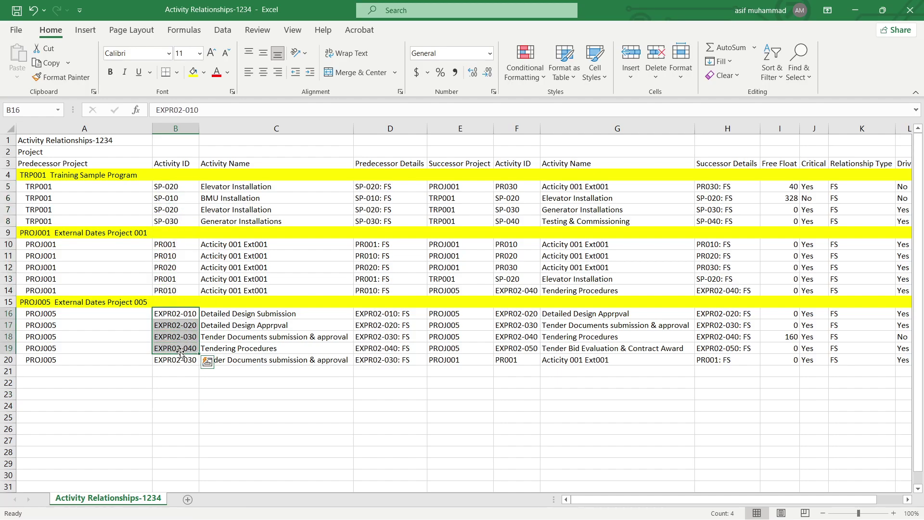
left_click(471, 186)
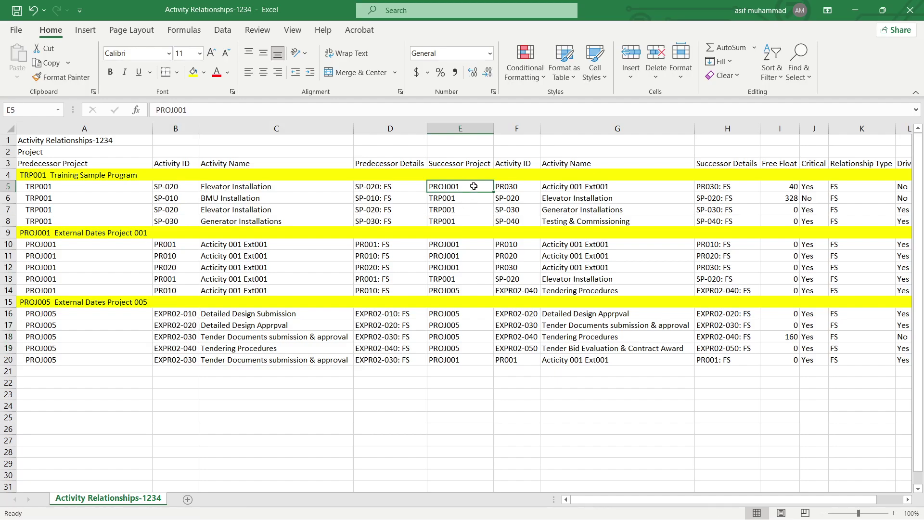
left_click_drag(465, 202, 467, 221)
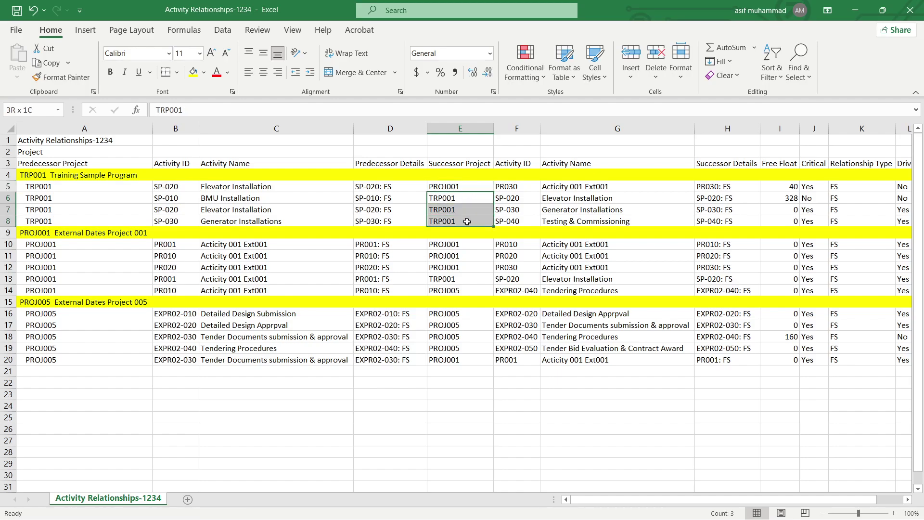
left_click(477, 188)
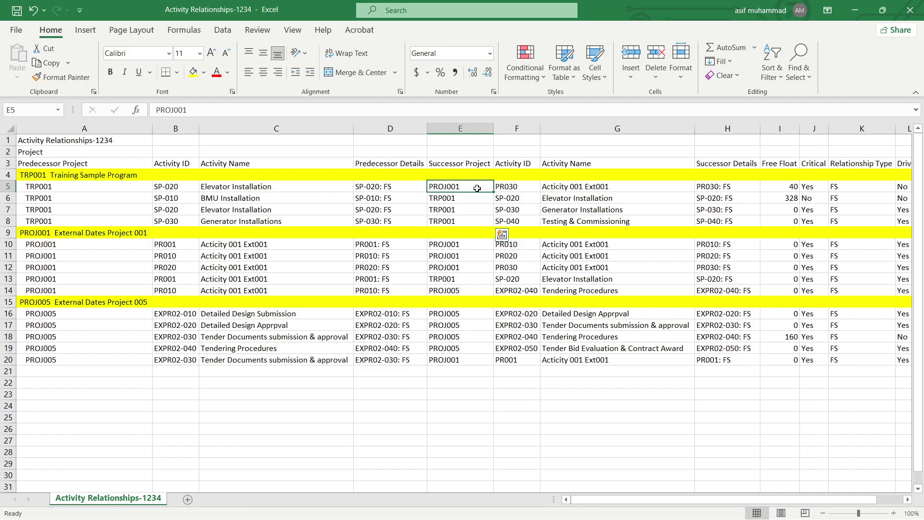
left_click_drag(472, 199, 472, 217)
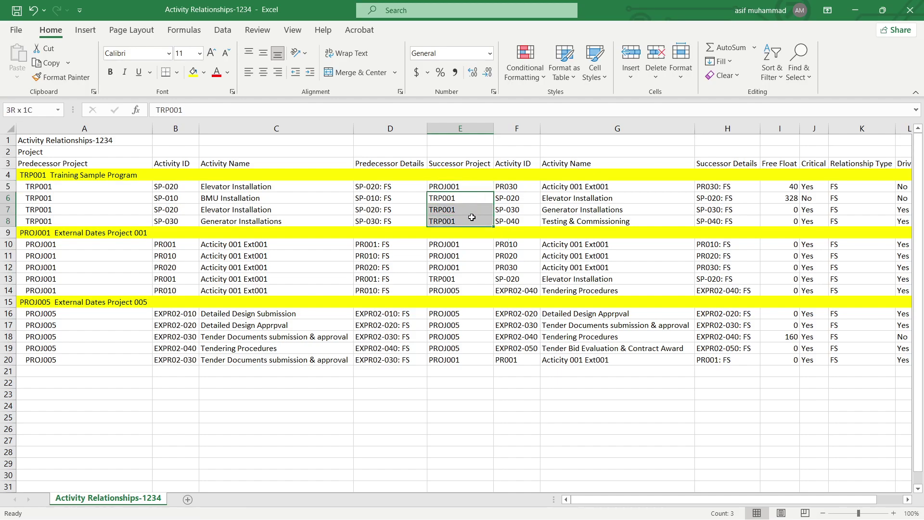
left_click(476, 187)
left_click_drag(73, 244, 77, 292)
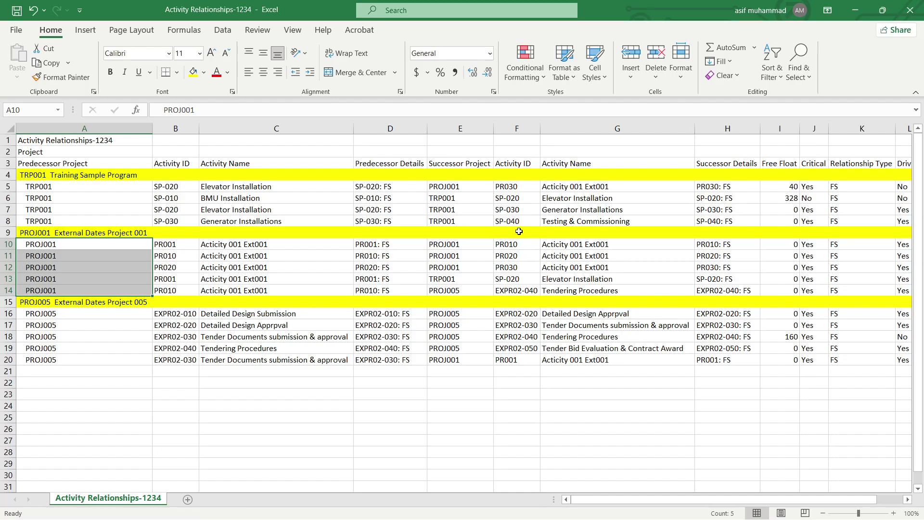
left_click(467, 245)
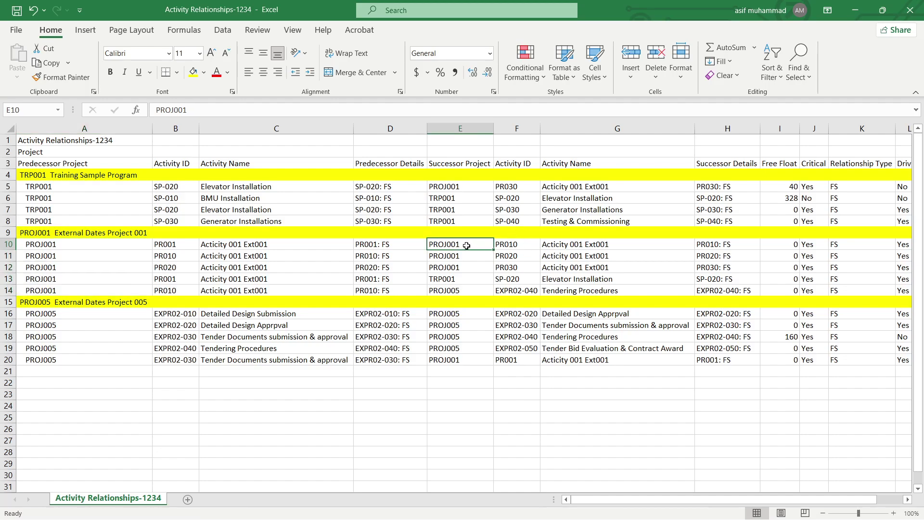
left_click(460, 279)
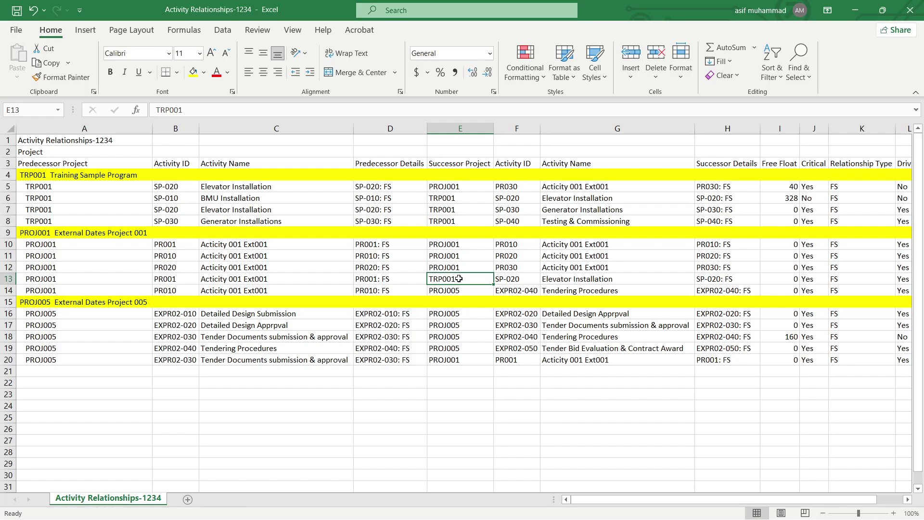
Fill cross-project successor cells E13, E14, E5 and E20 red, then select heading row 3.
left_click(204, 72)
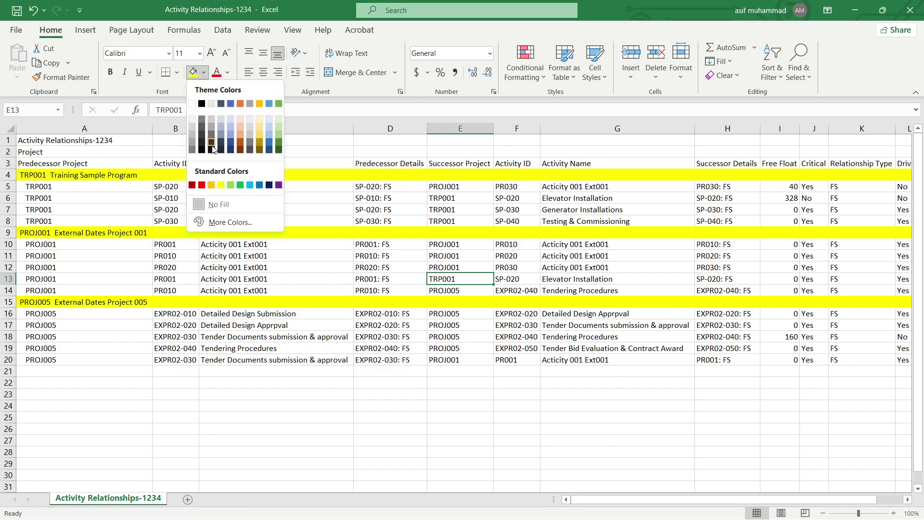
left_click(202, 186)
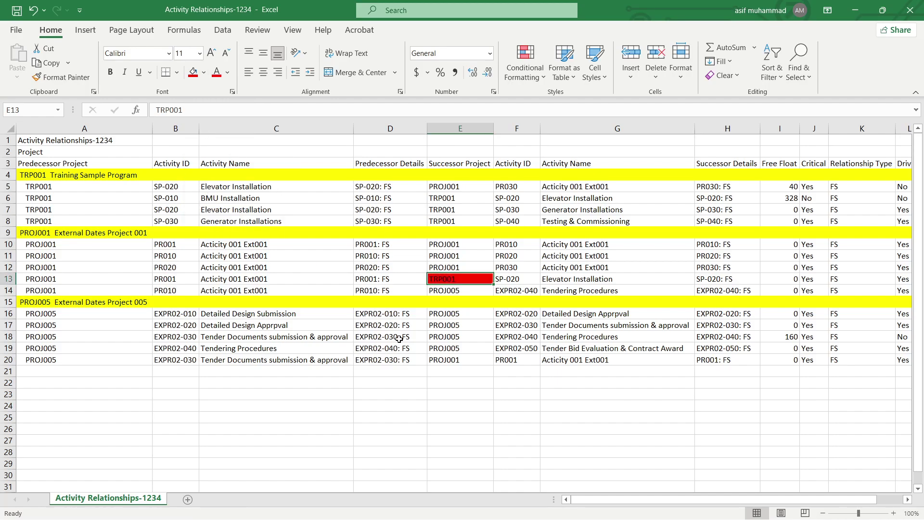
left_click(462, 294)
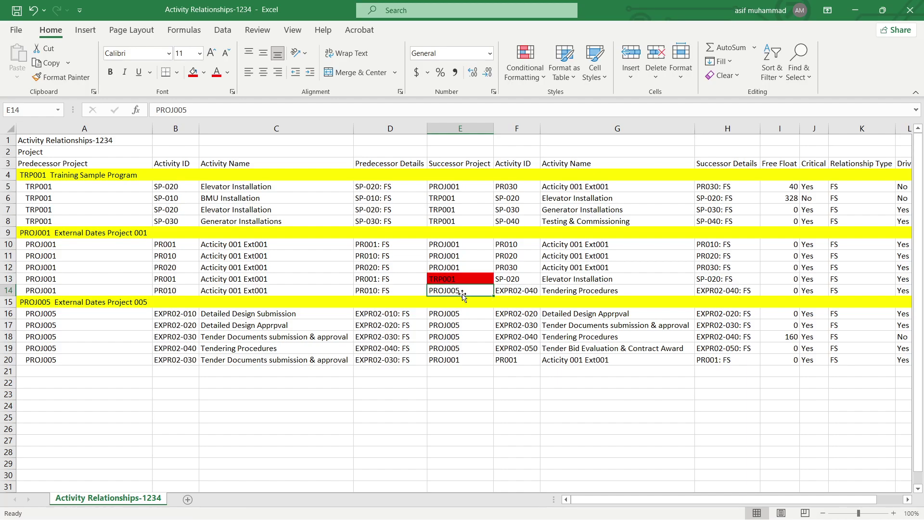
left_click(194, 73)
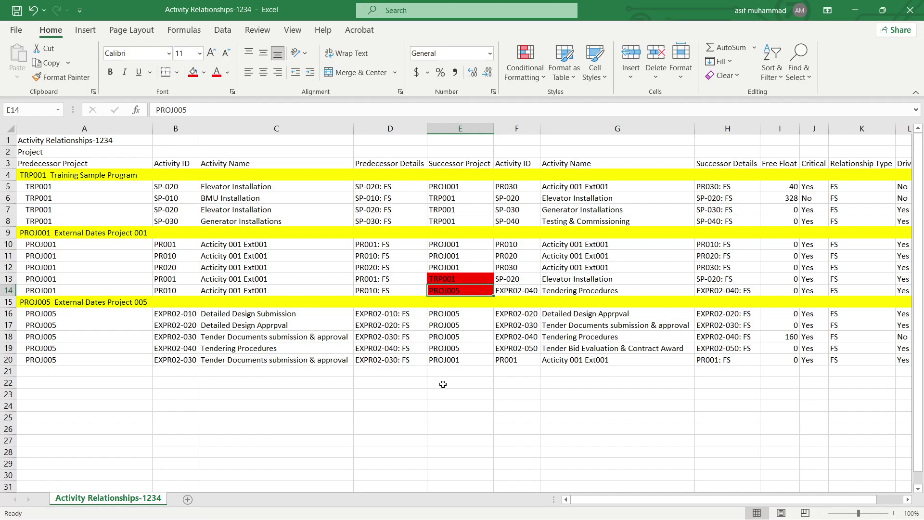
left_click(472, 190)
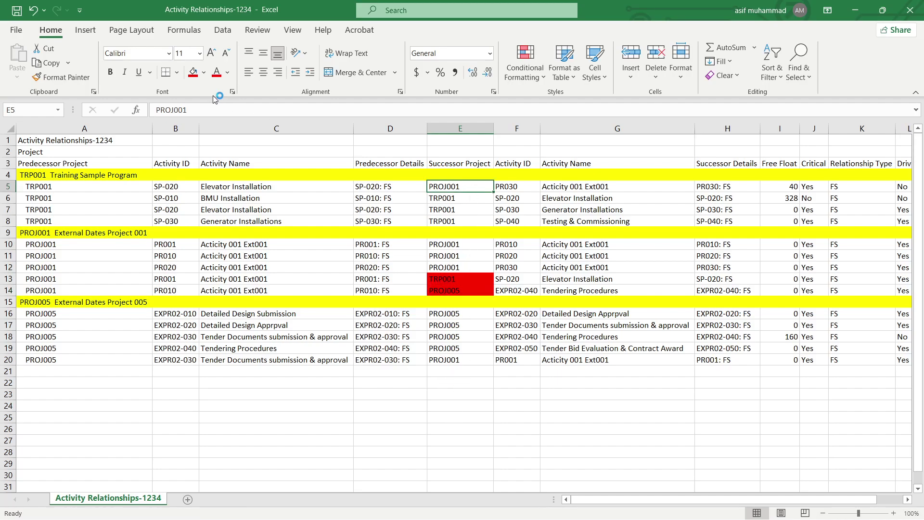
left_click(194, 73)
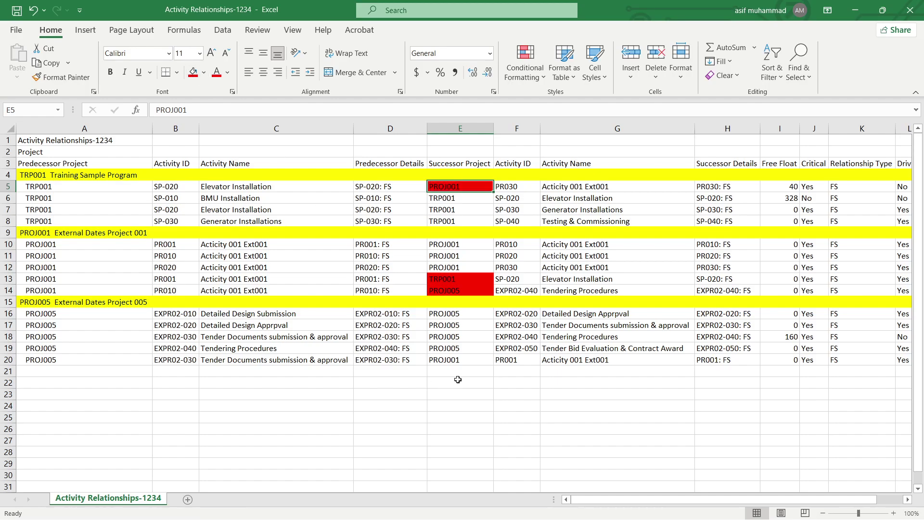
left_click(464, 362)
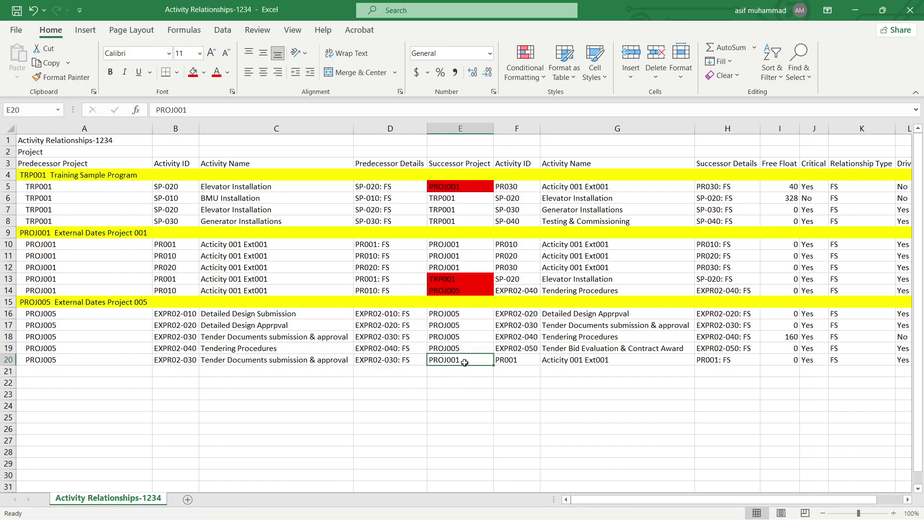
left_click(194, 73)
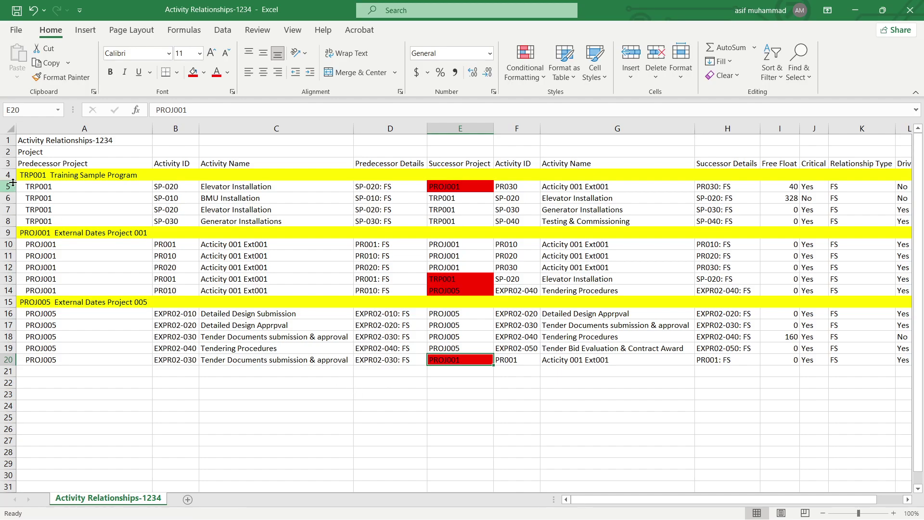
left_click(7, 164)
left_click(772, 62)
Add filters to row 3, filter Successor Project to PROJ001, then clear that filter.
left_click(783, 146)
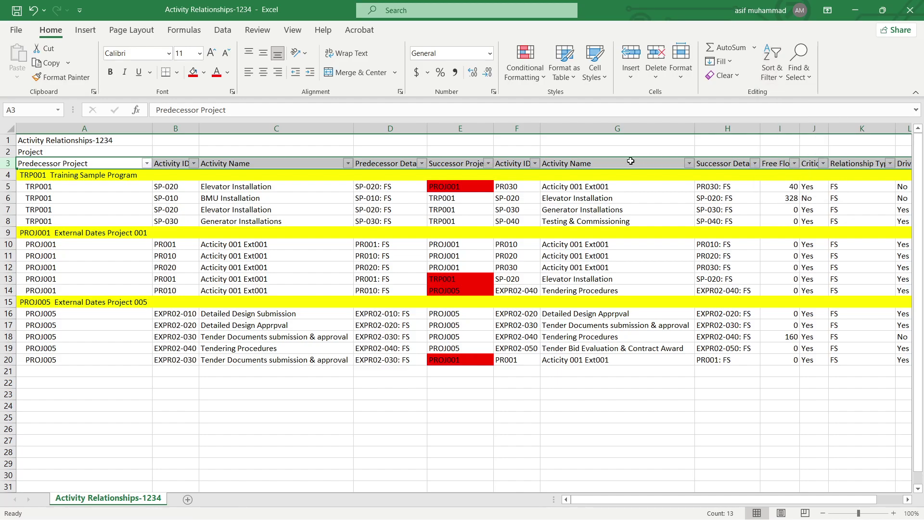
left_click(488, 164)
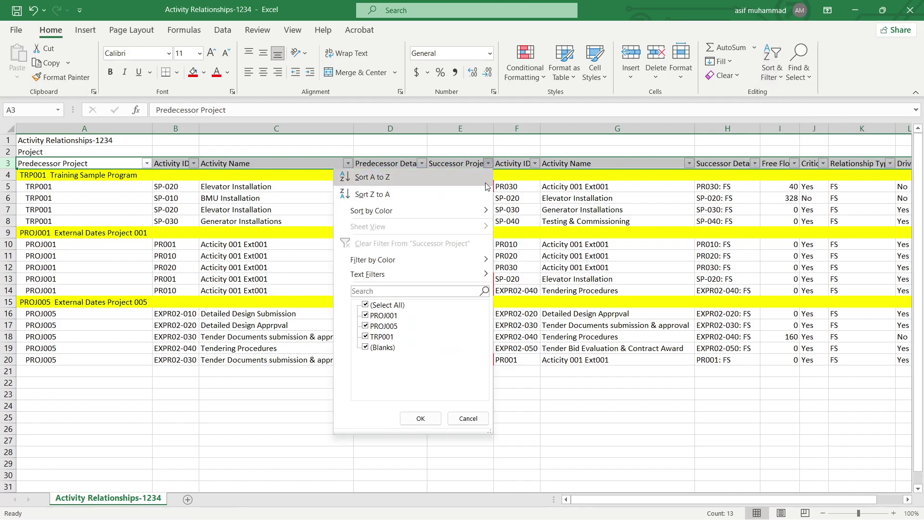
left_click(366, 304)
left_click(365, 316)
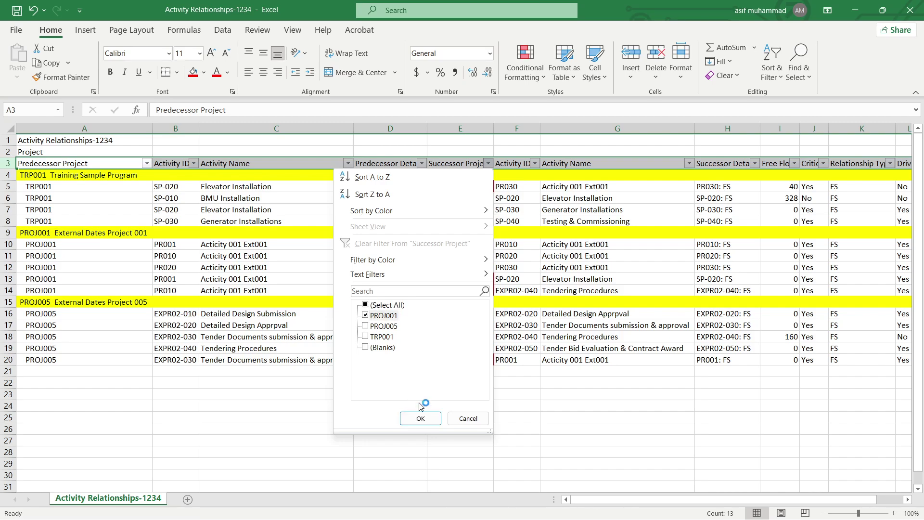
left_click(419, 417)
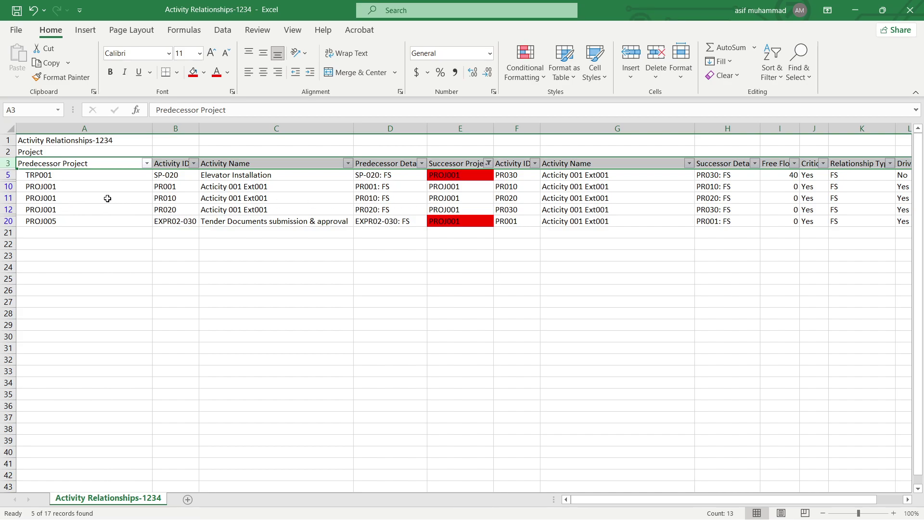
left_click(489, 164)
left_click(386, 241)
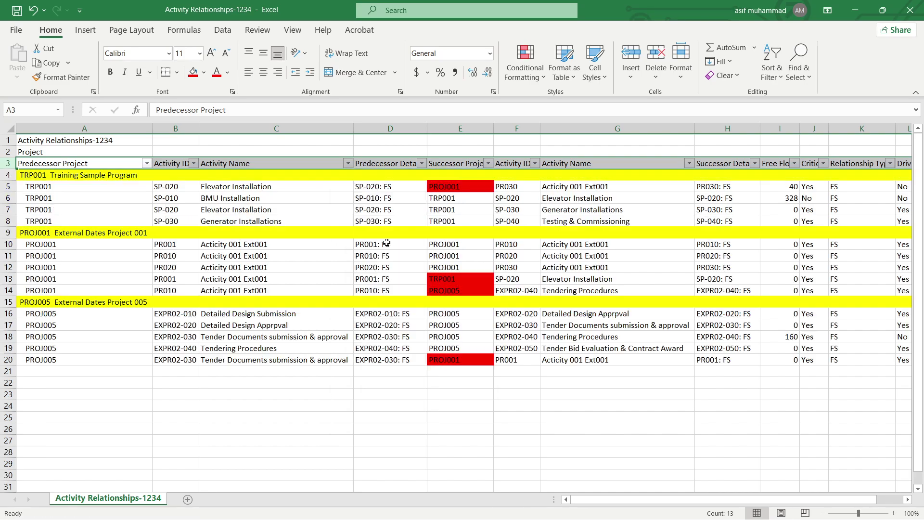